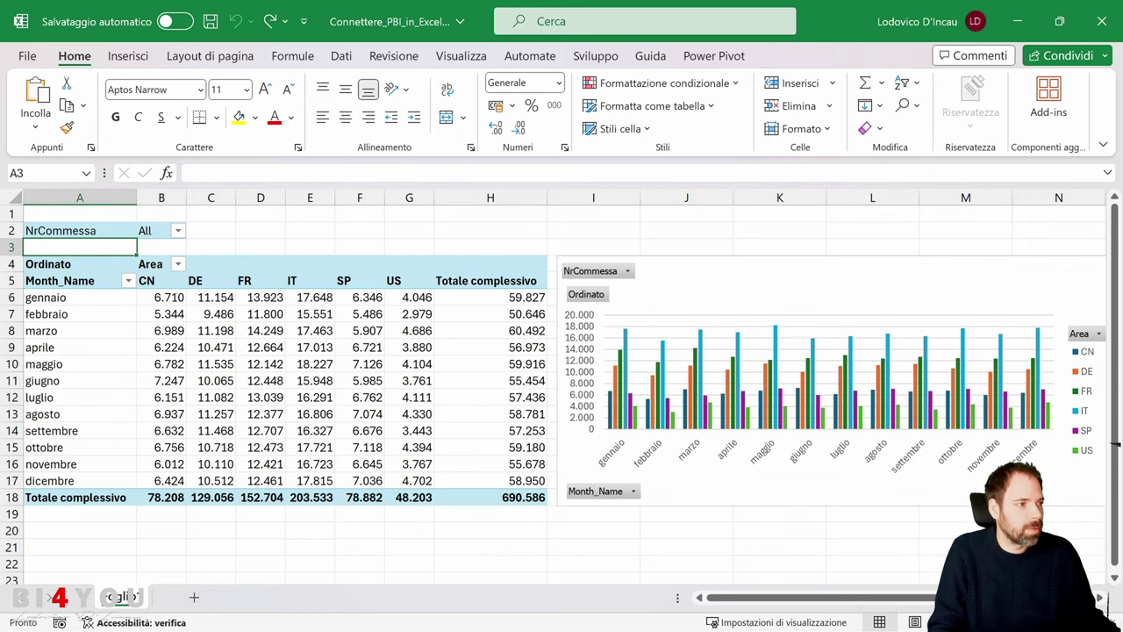
Move the workbook's File Explorer window aside and widen the PivotTable Fields pane
key(alt+Tab)
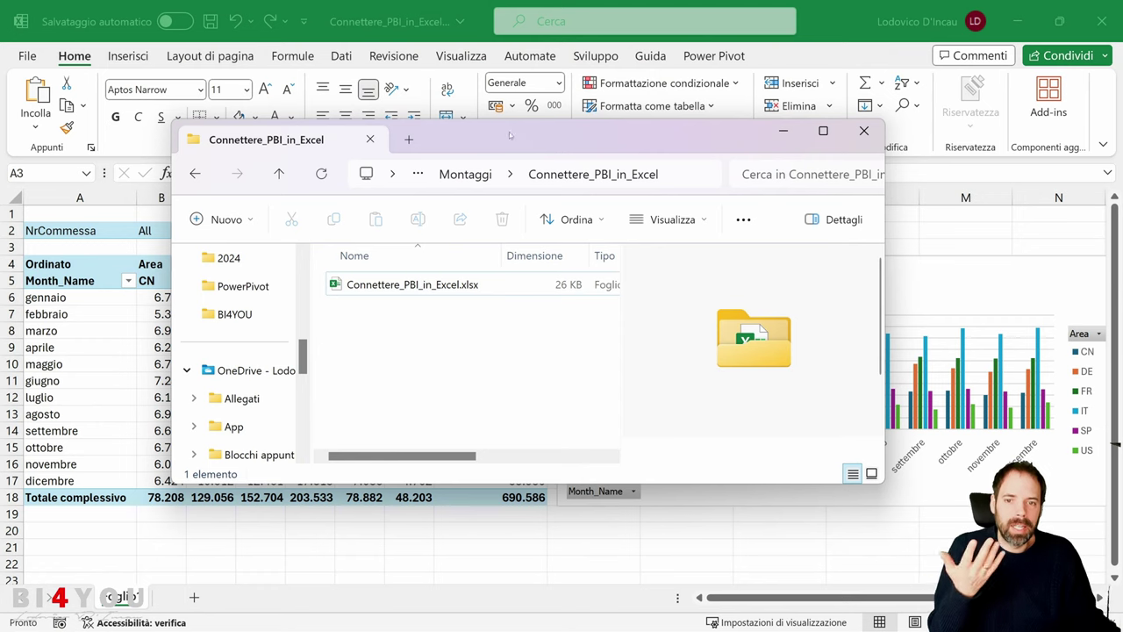
drag(491, 138, 1122, 141)
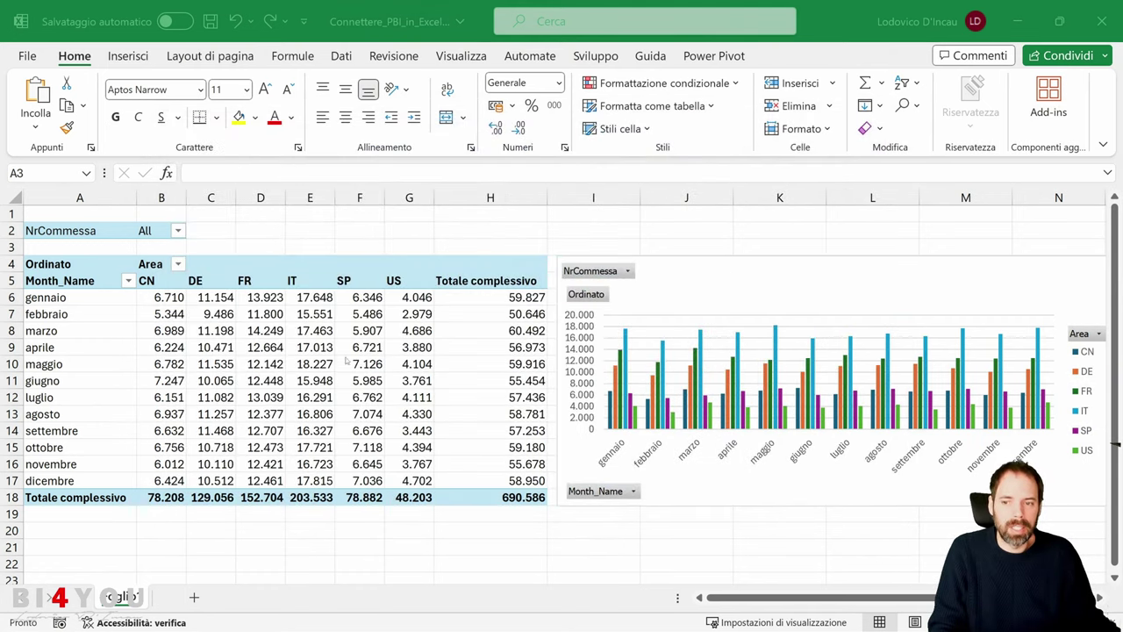
key(alt+Tab)
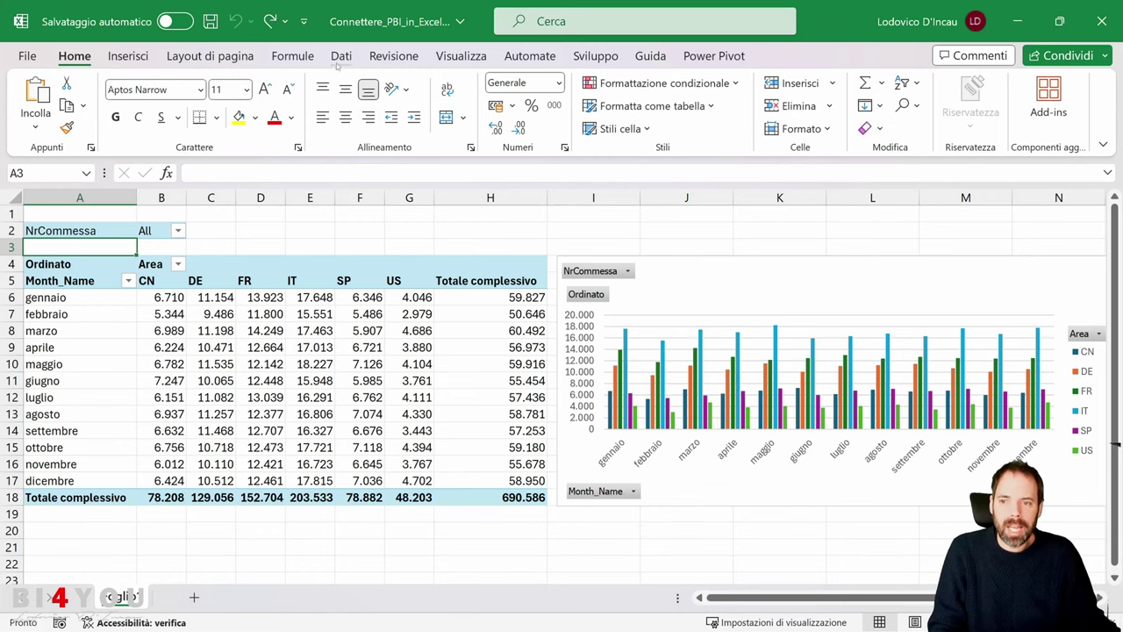
right_click(204, 295)
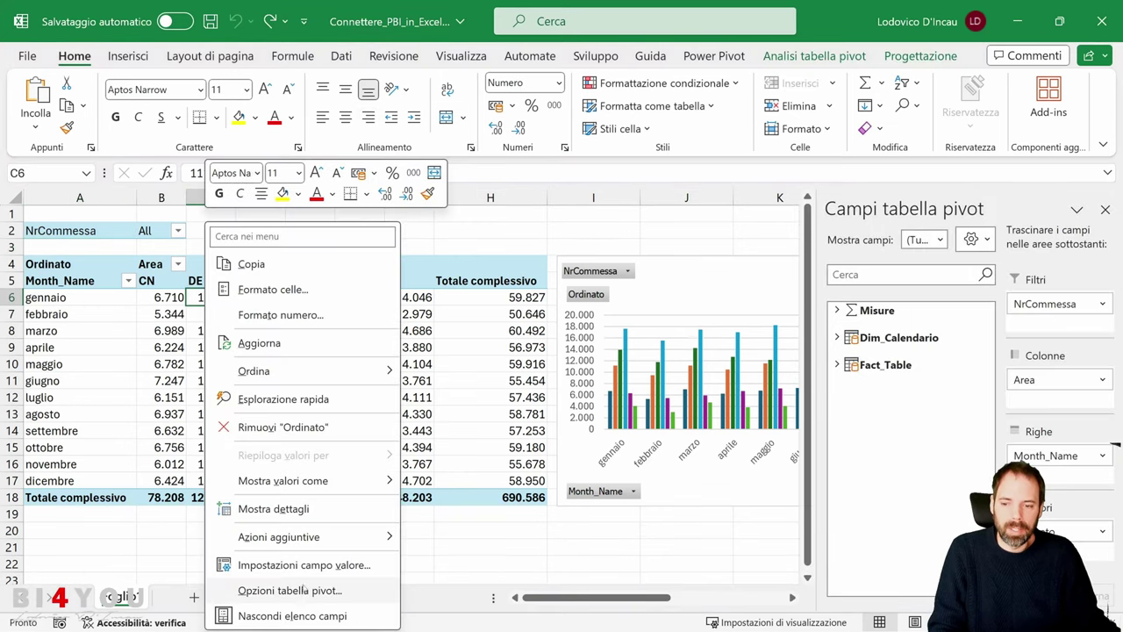
click(1068, 415)
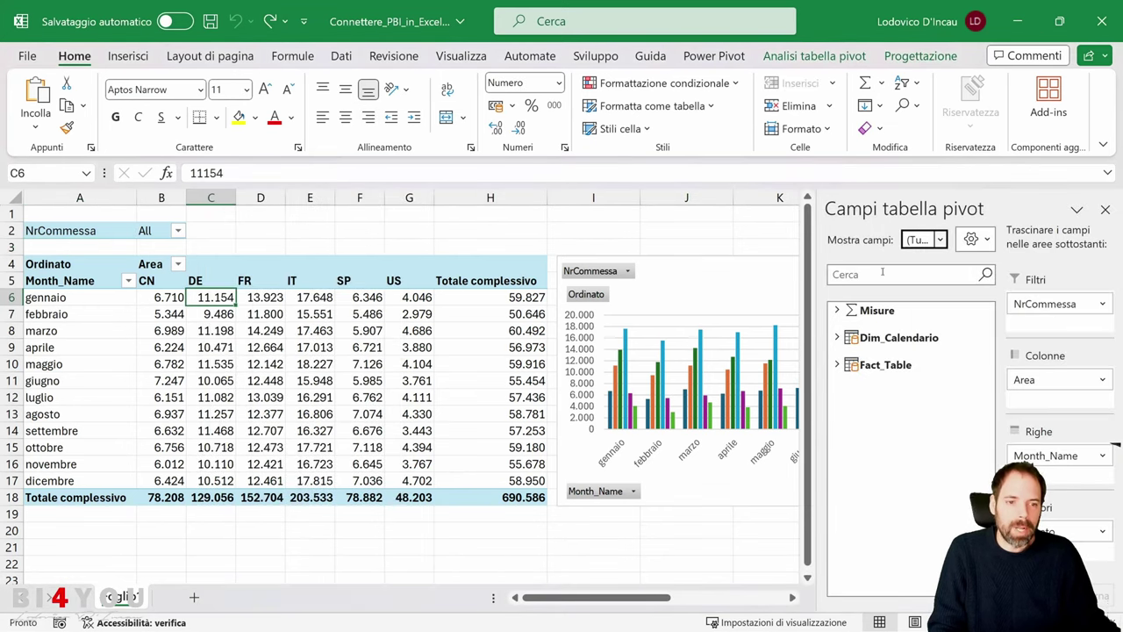
drag(816, 401, 388, 401)
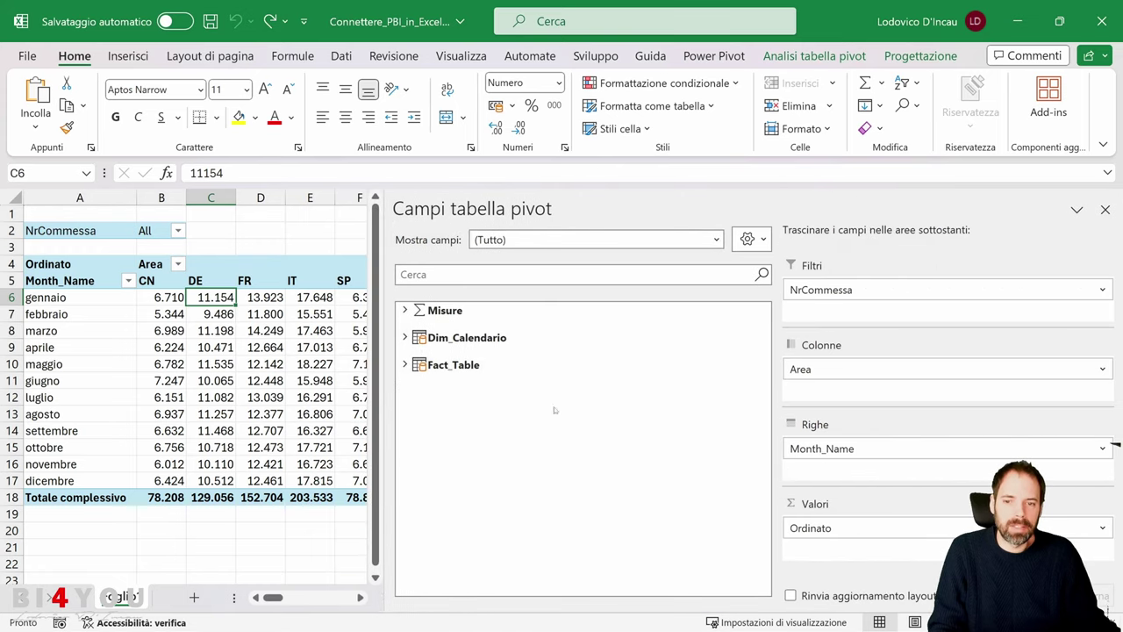
Browse the Misure, Dim_Calendario and Fact_Table field groups, then narrow the pane again
click(405, 310)
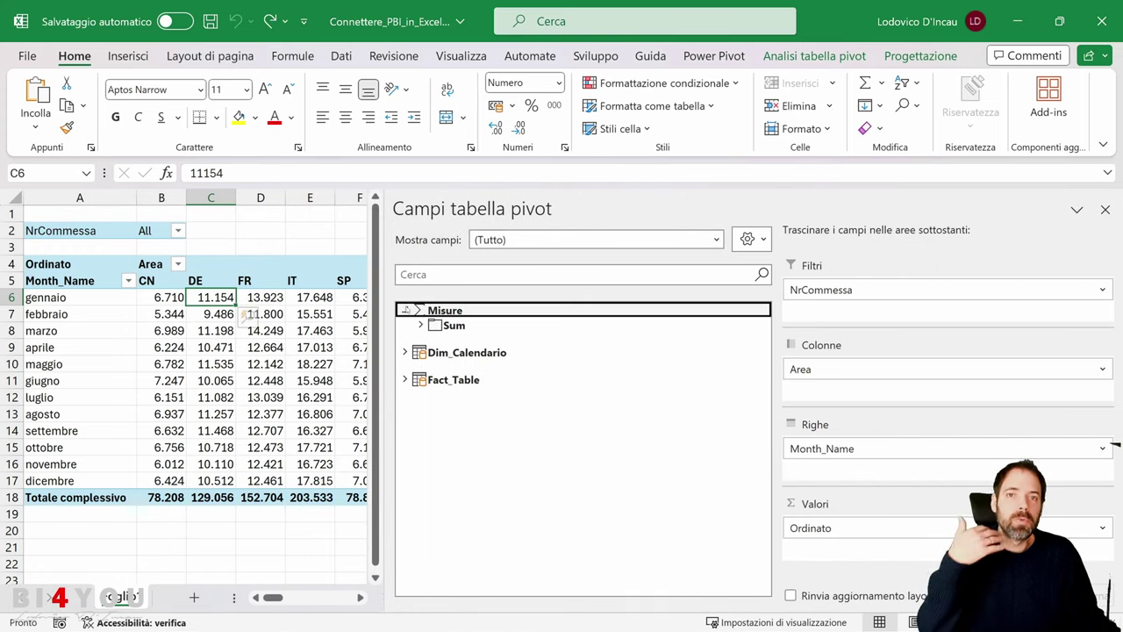
click(420, 323)
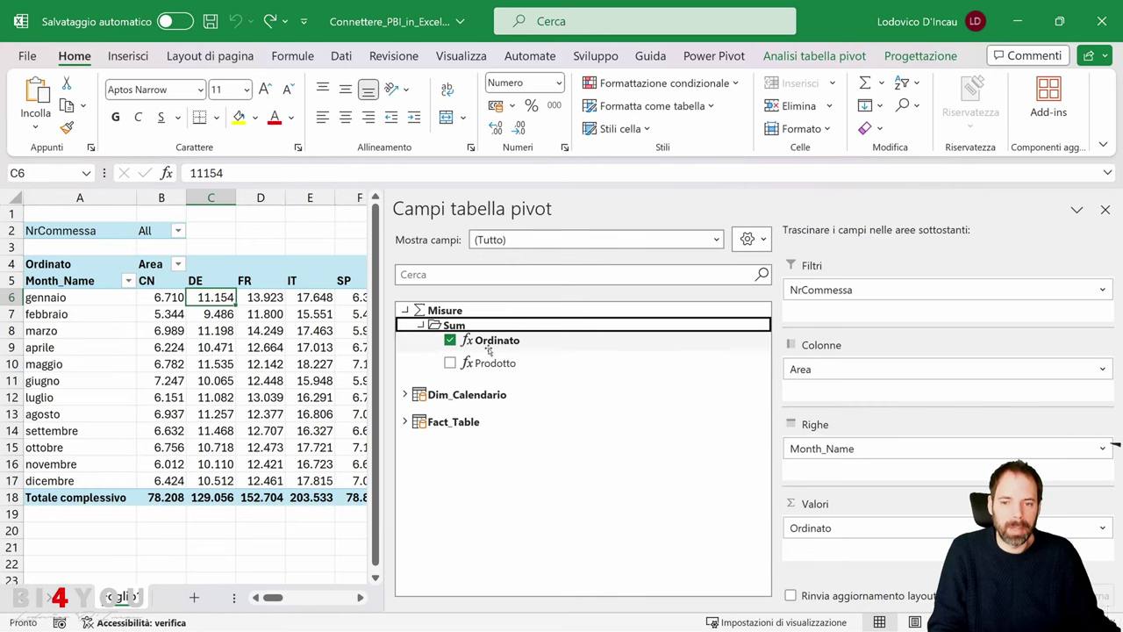
click(420, 324)
click(404, 310)
click(403, 338)
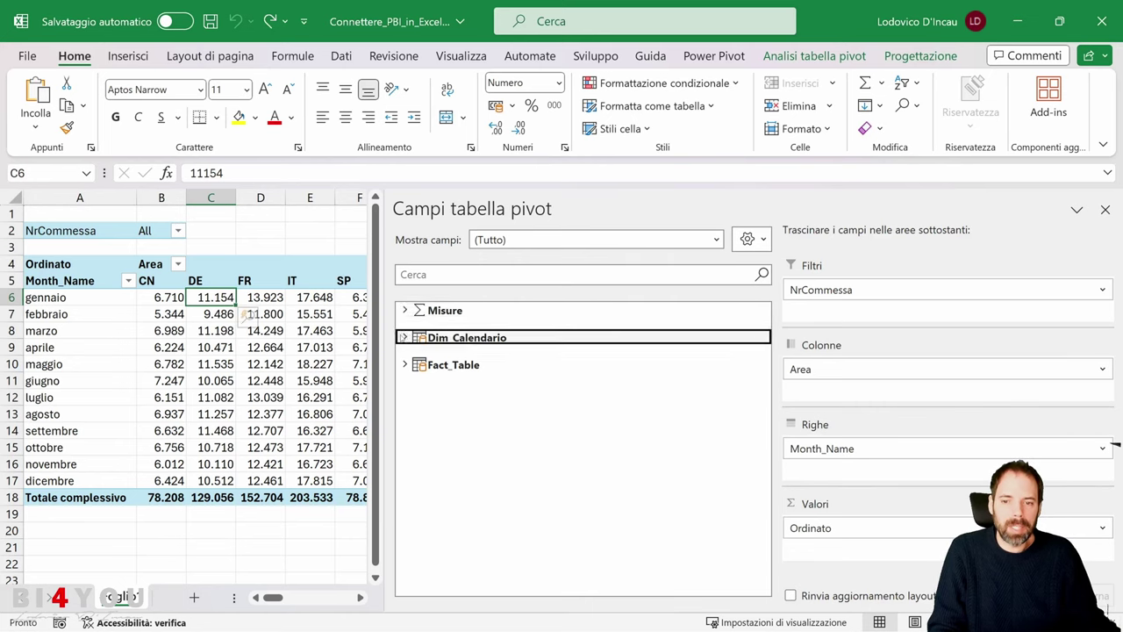
click(404, 338)
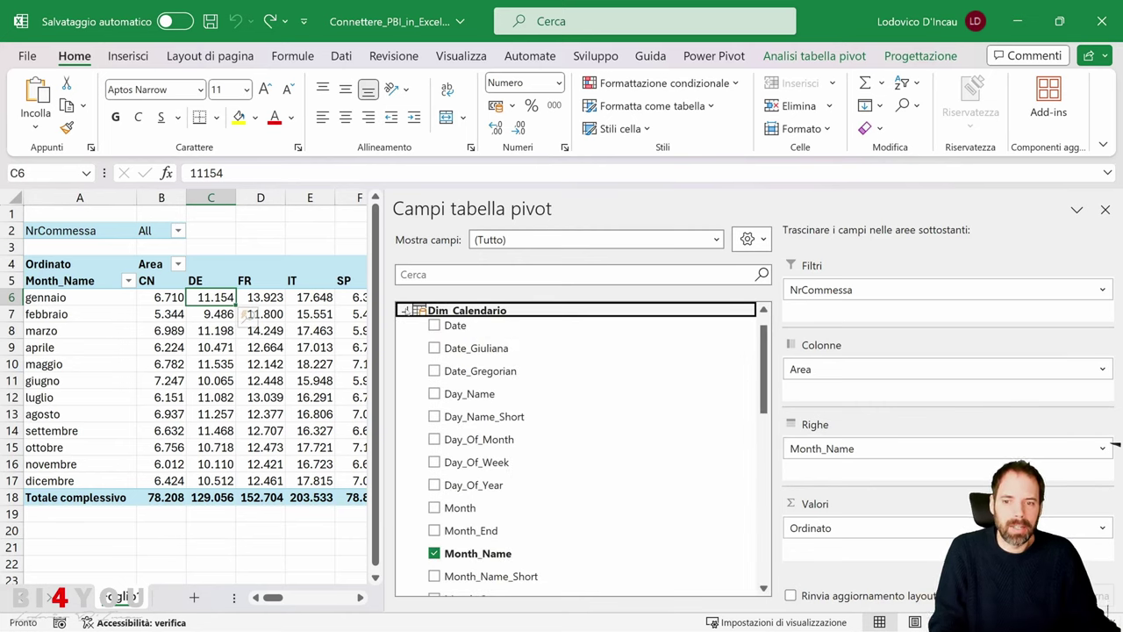
click(405, 310)
click(405, 364)
click(405, 364)
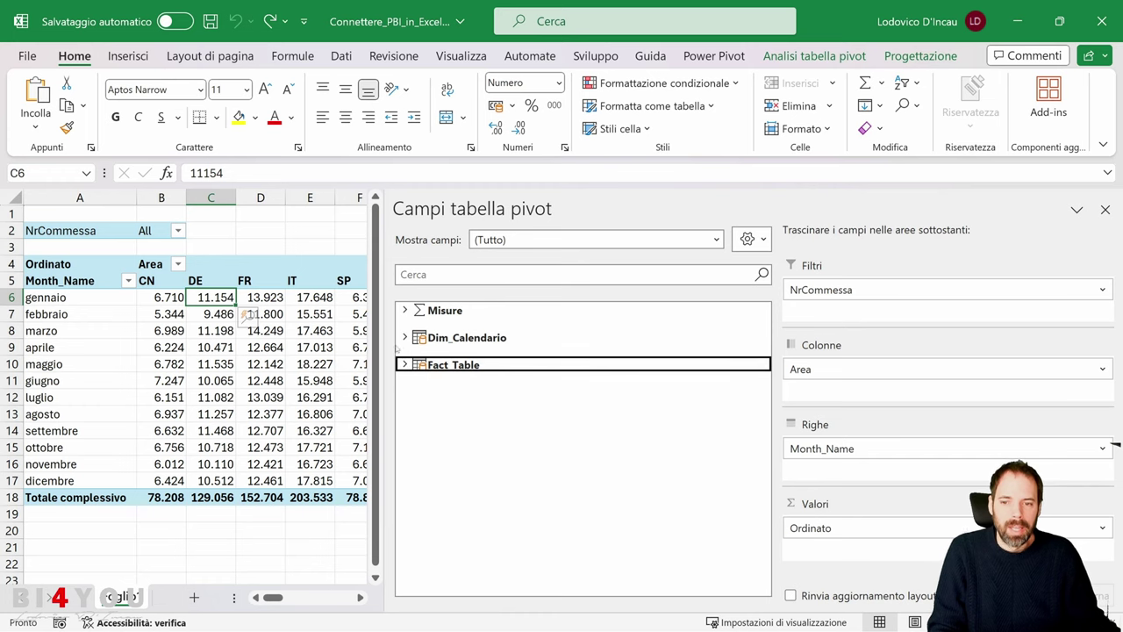
drag(397, 349, 841, 335)
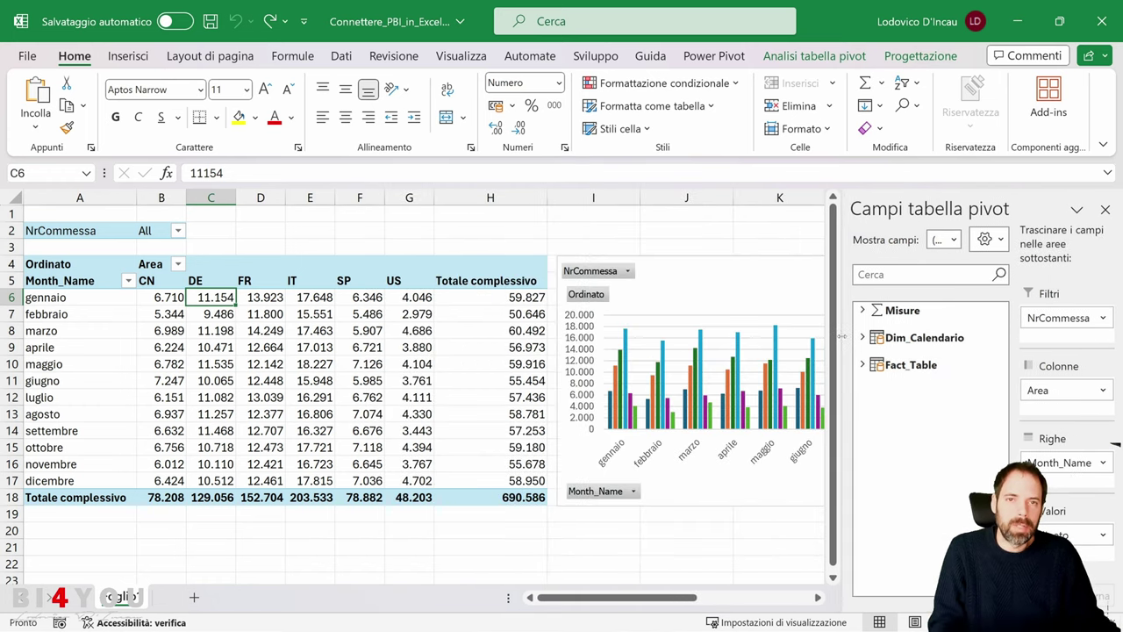
Open the Power Pivot data model window with Gestisci, then close it
click(718, 58)
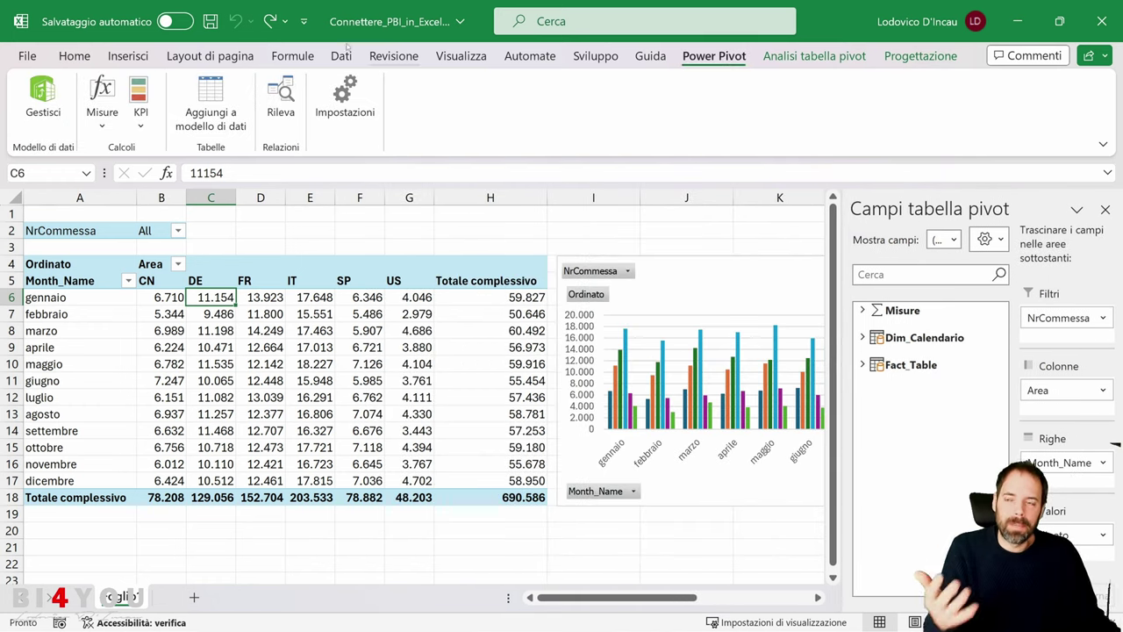
click(42, 96)
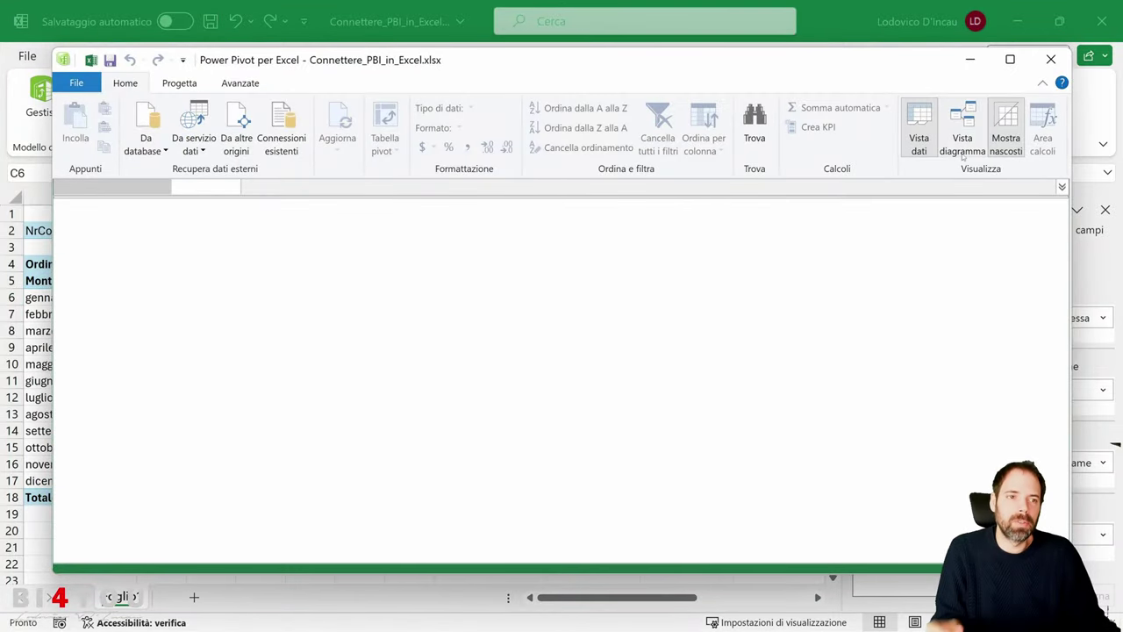
click(1051, 58)
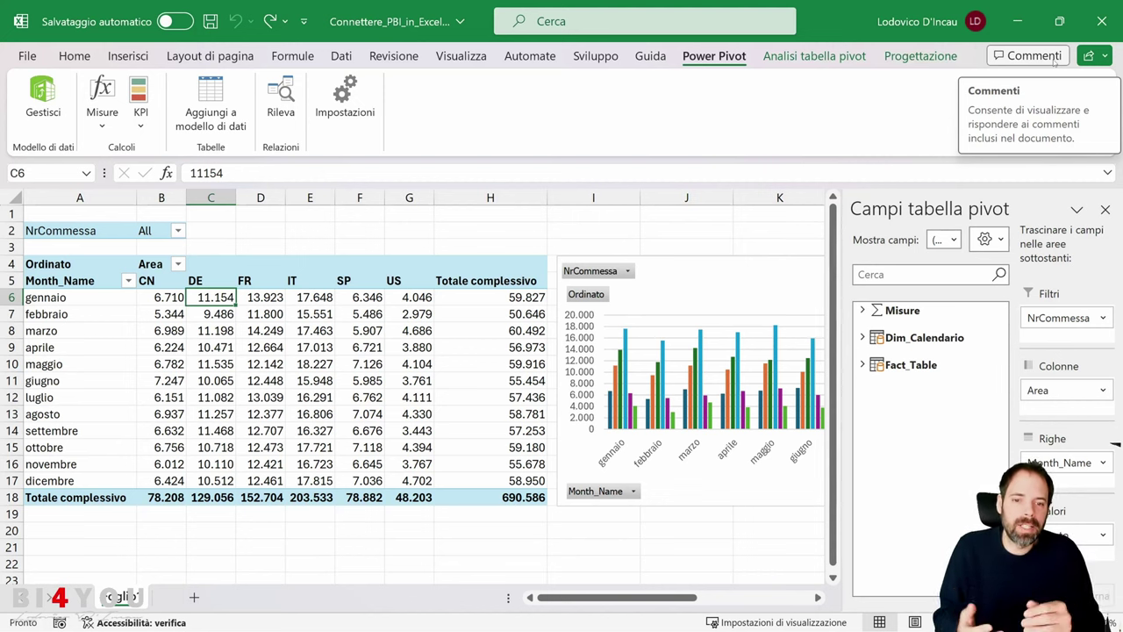
Close the PivotTable Fields pane so the pivot chart shows every month
click(731, 265)
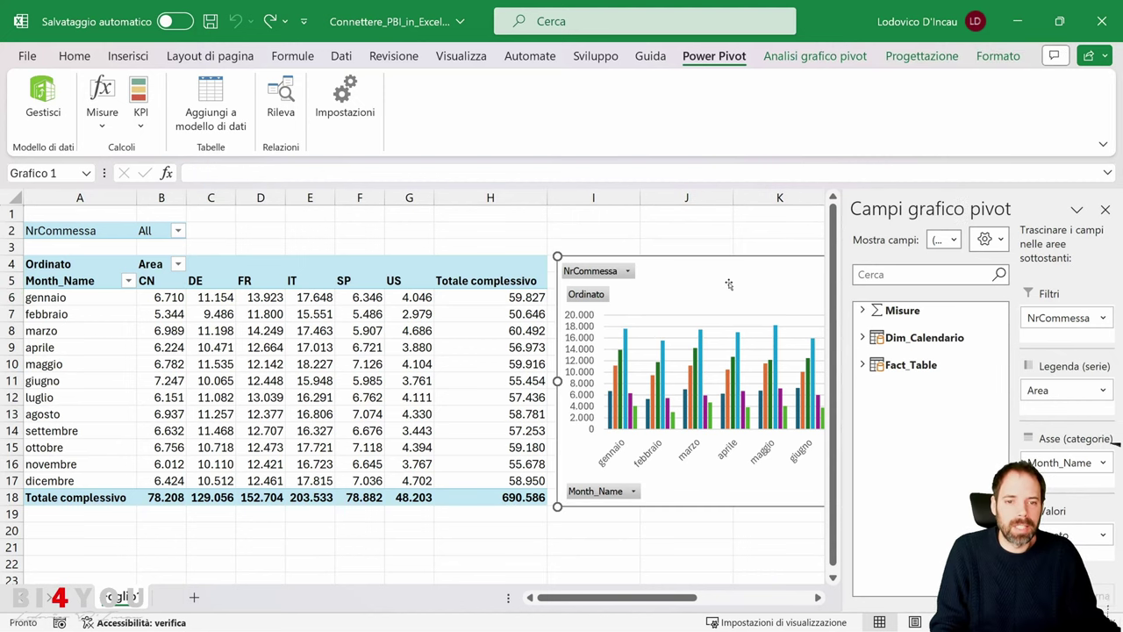
click(513, 218)
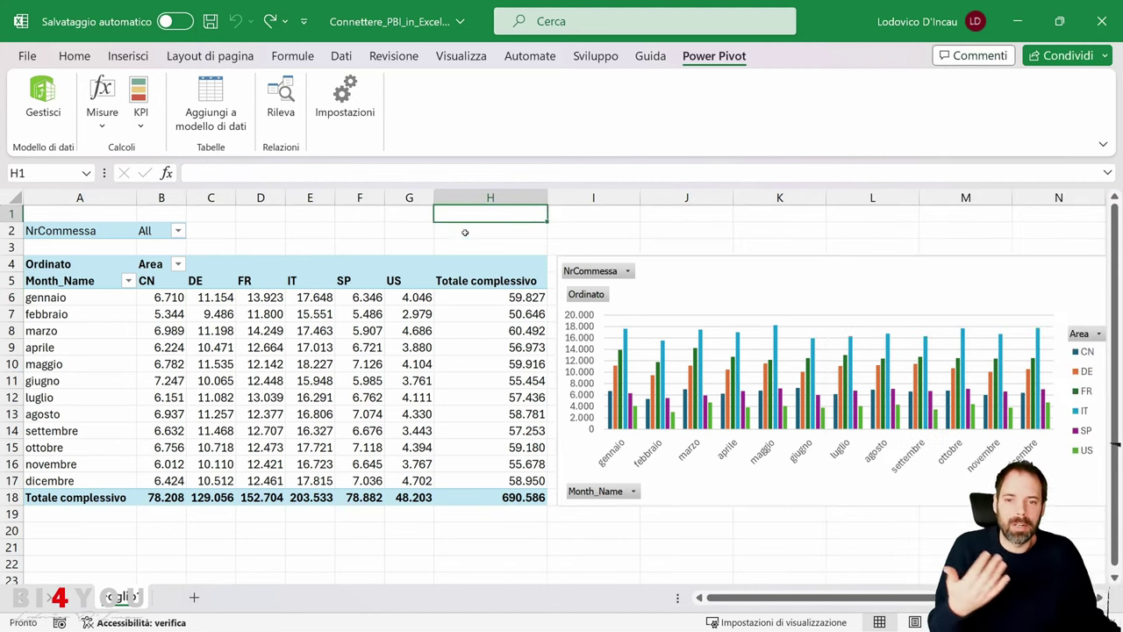
click(314, 330)
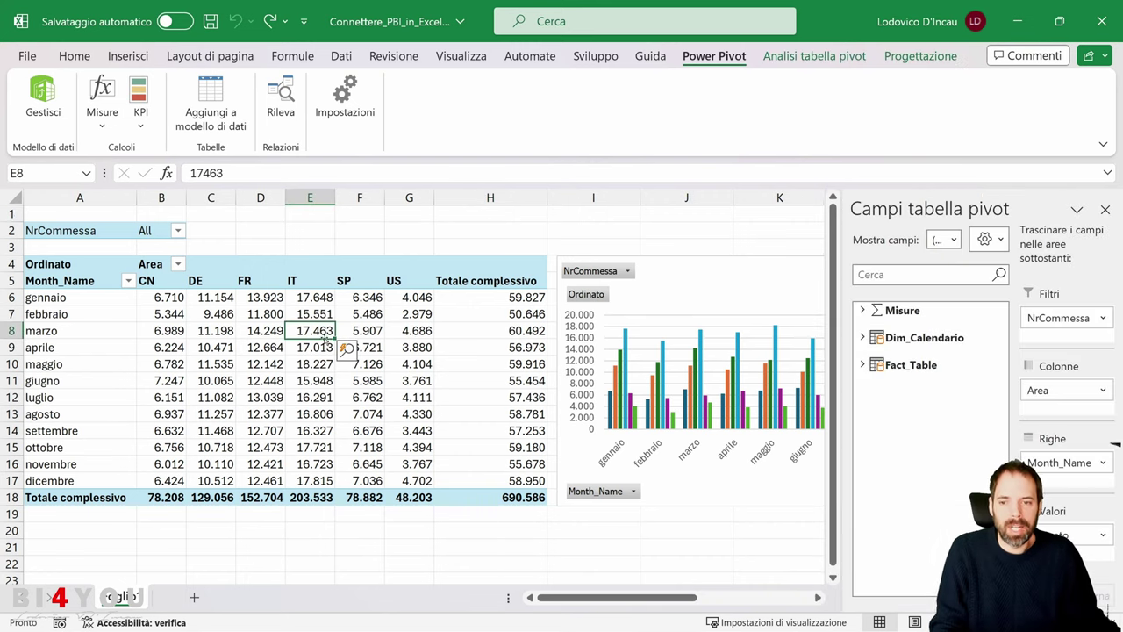
click(254, 330)
click(1105, 210)
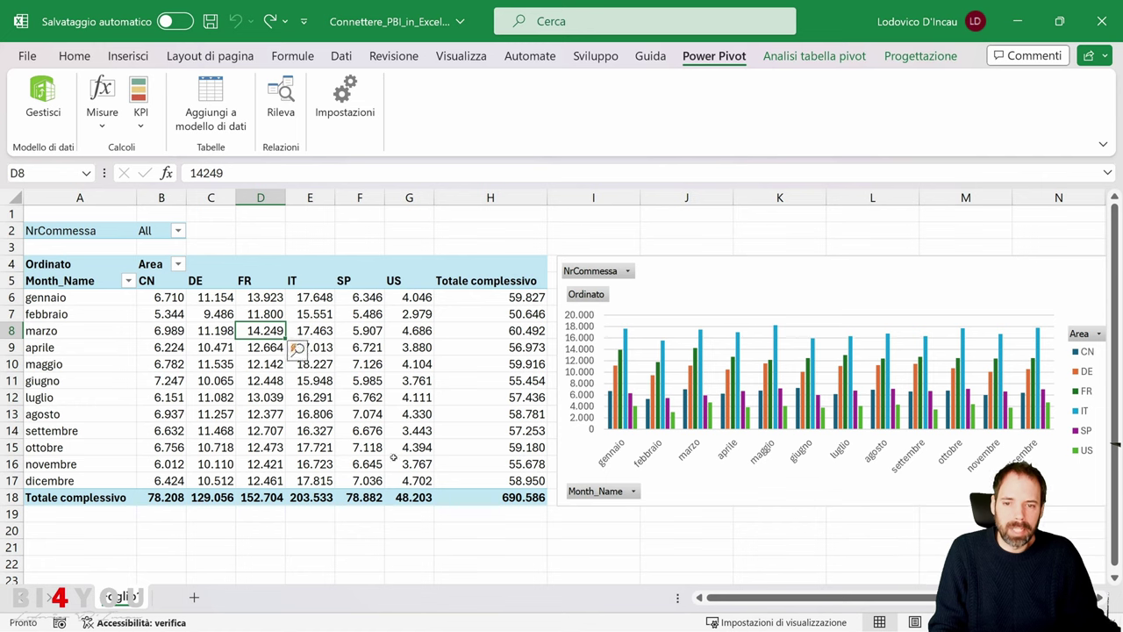
Select cell A1 outside the pivot and show the Dati data-import features
click(359, 313)
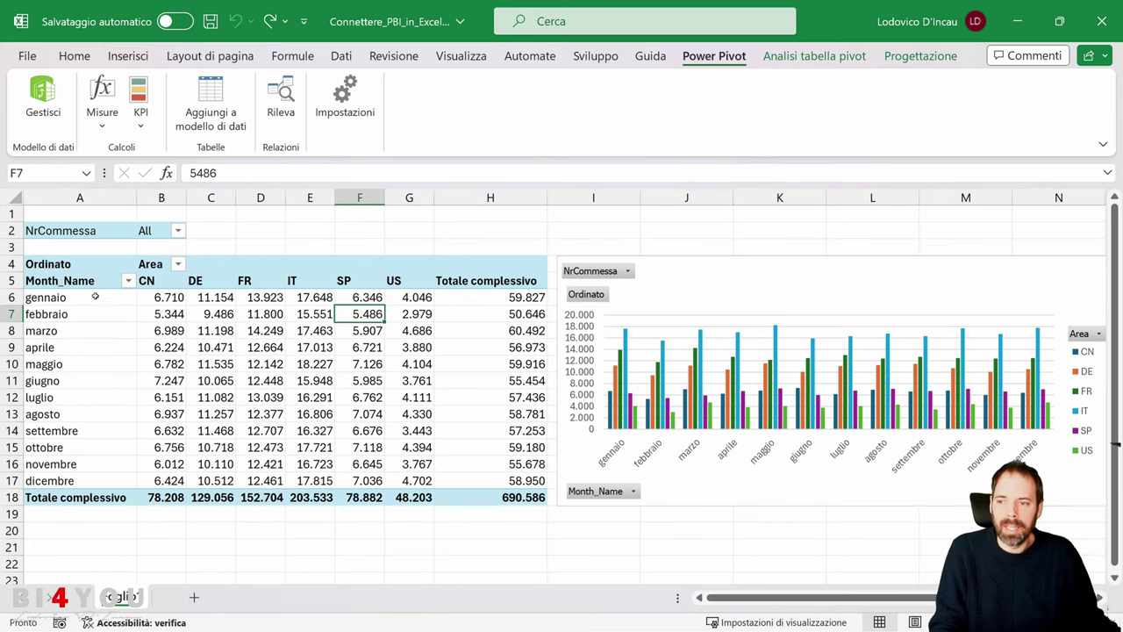
click(79, 280)
click(89, 215)
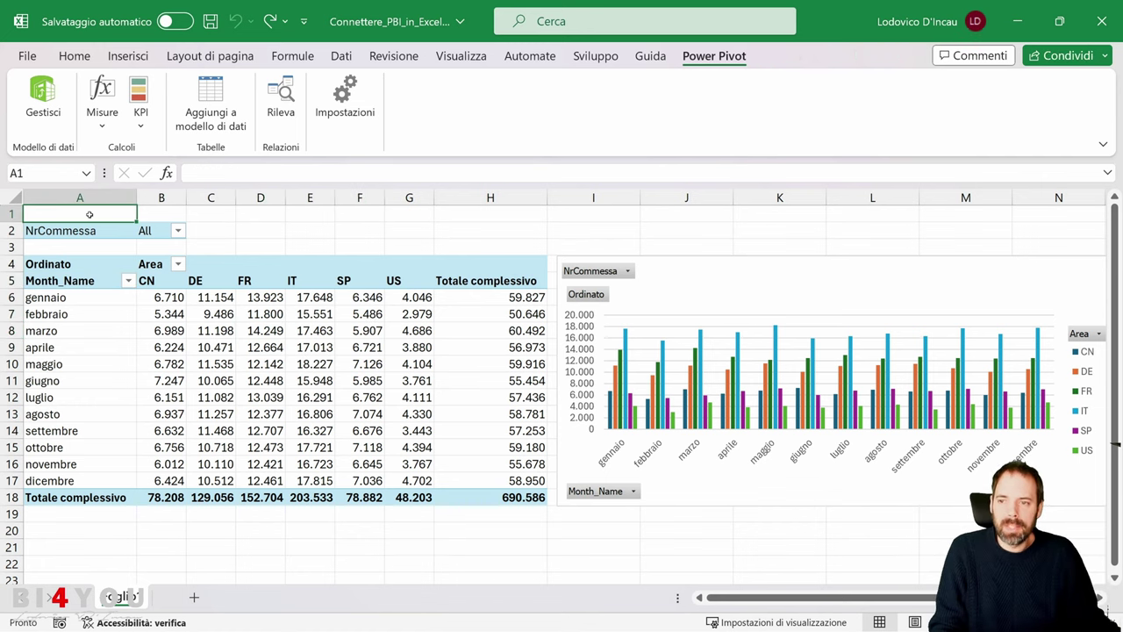
click(341, 56)
Connect via Recupera dati > Da Power Platform > Da Power BI and browse the datasets
click(40, 112)
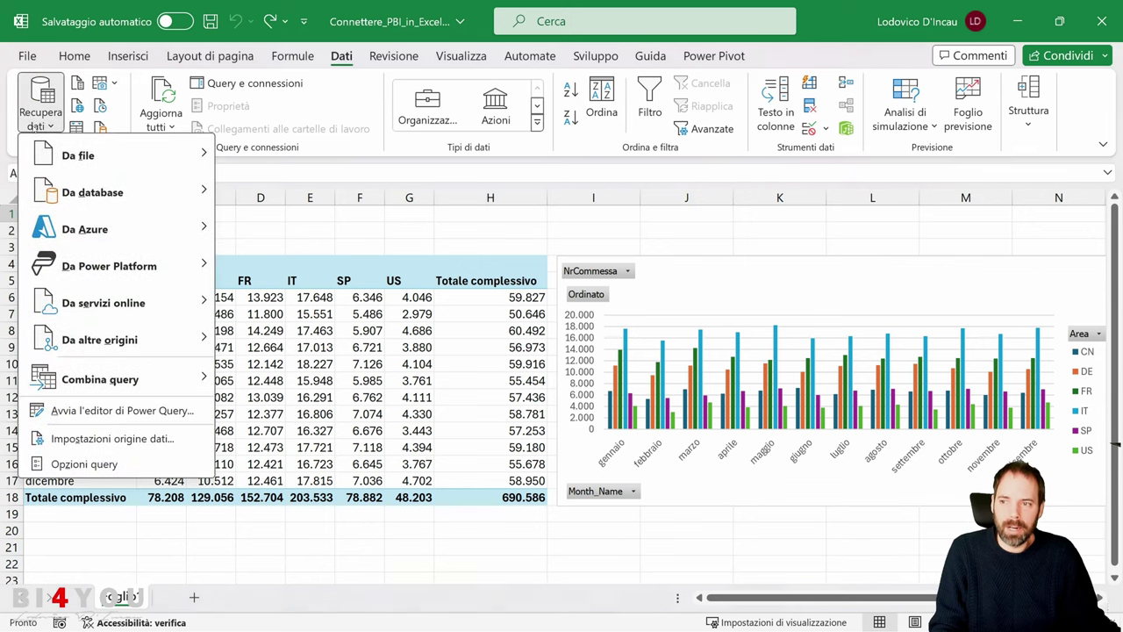
mouse_move(78, 271)
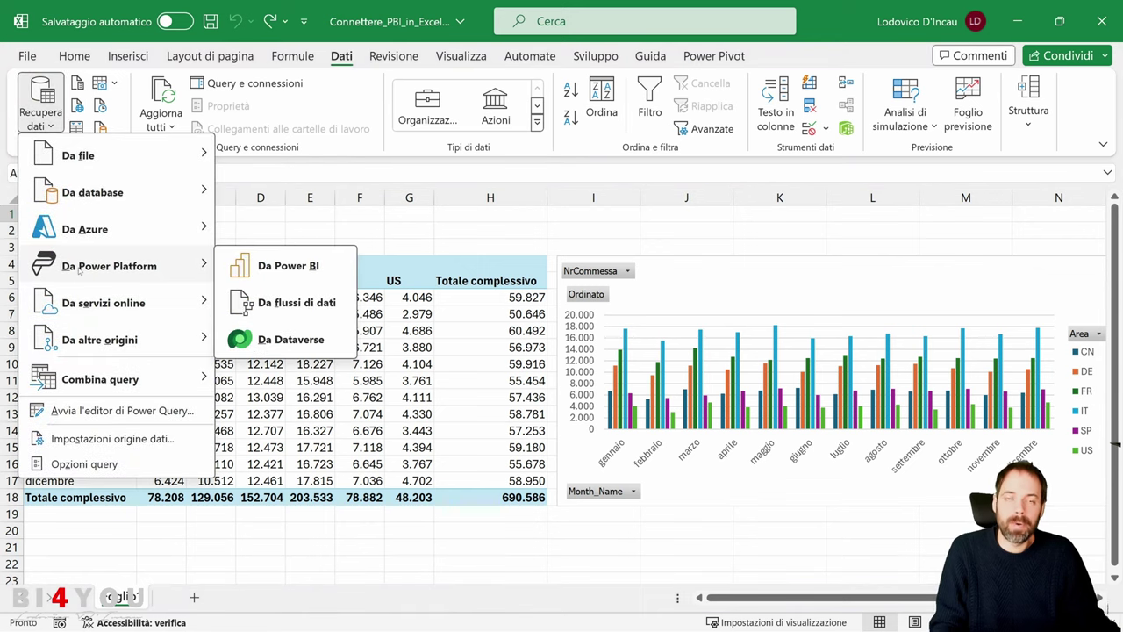
click(280, 272)
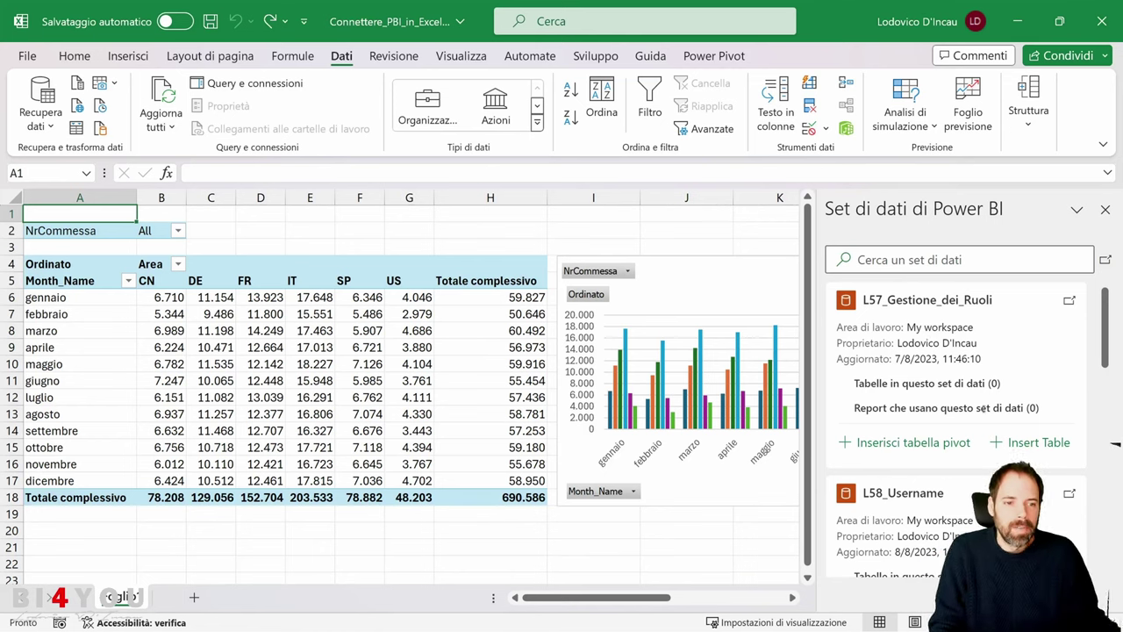
scroll(932, 325, down, 5)
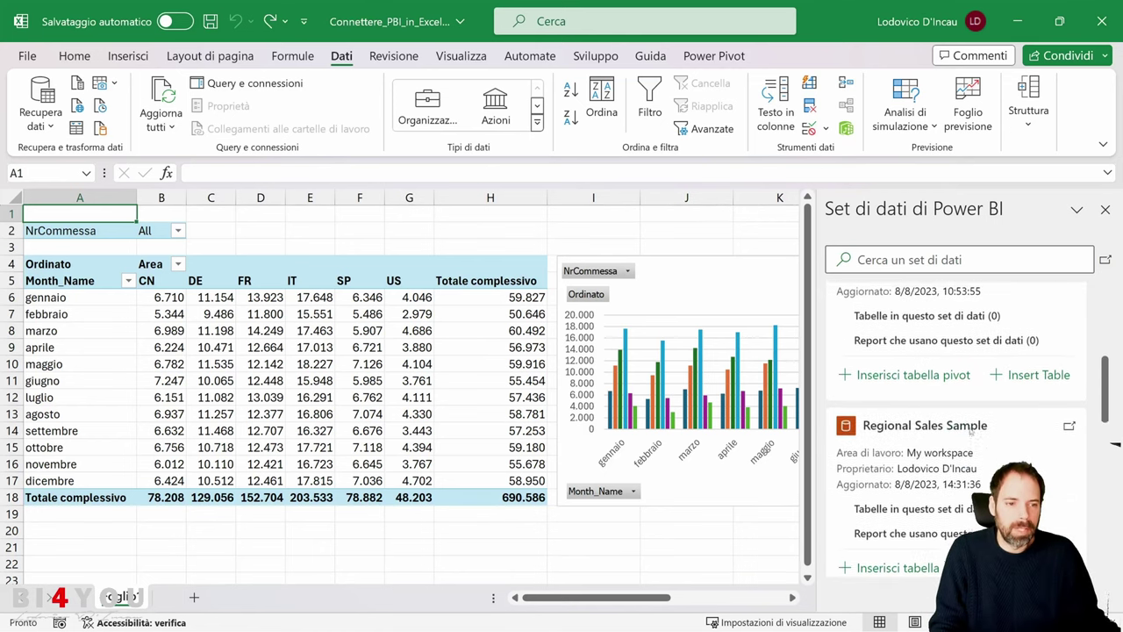
scroll(995, 437, up, 5)
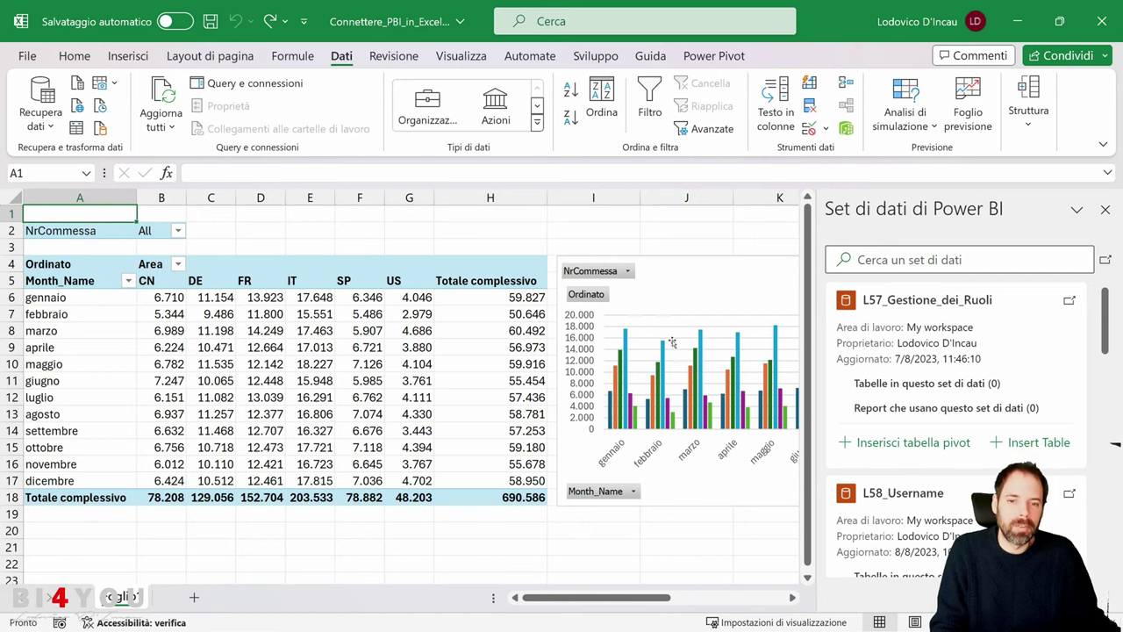
Keep the pivot chart as Clustered Column and insert another PivotTable from the Power BI dataset
click(717, 278)
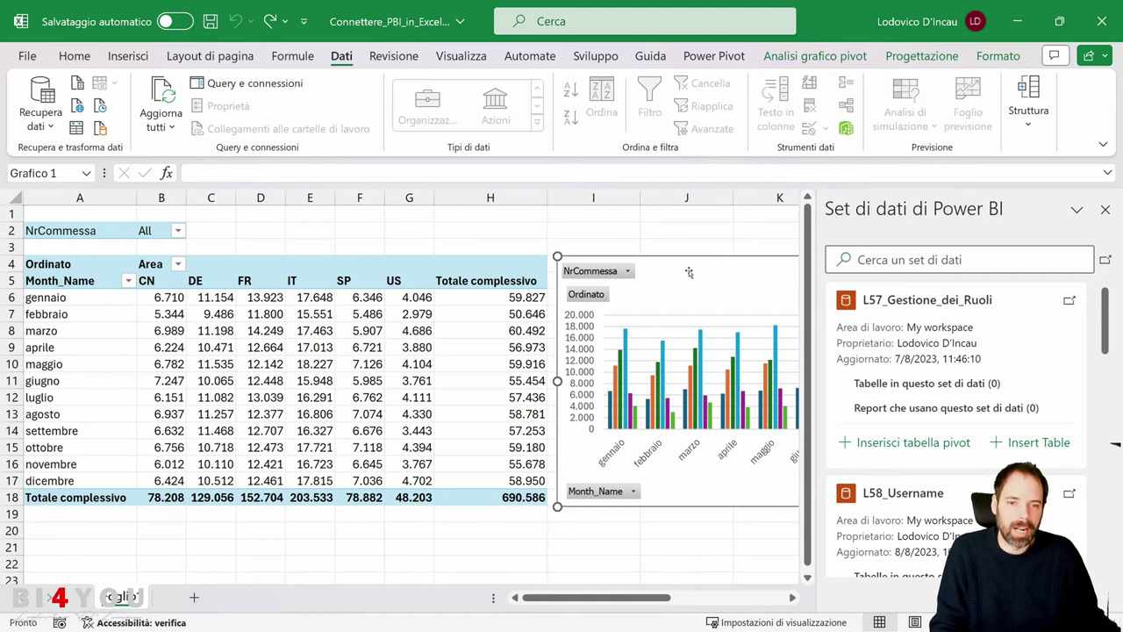
right_click(683, 273)
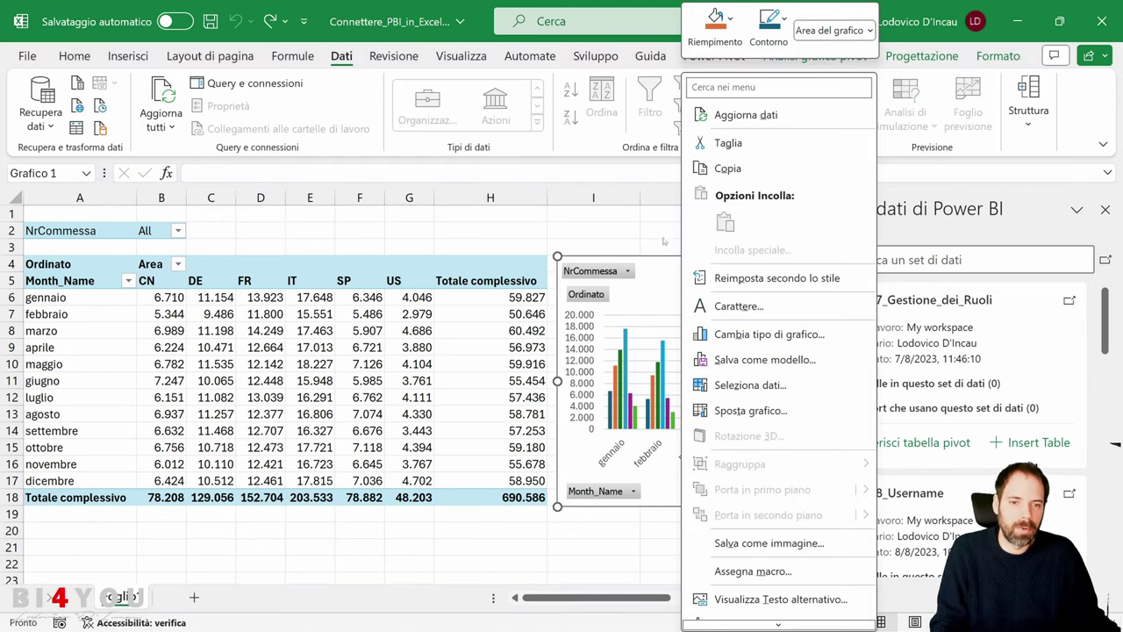
click(752, 334)
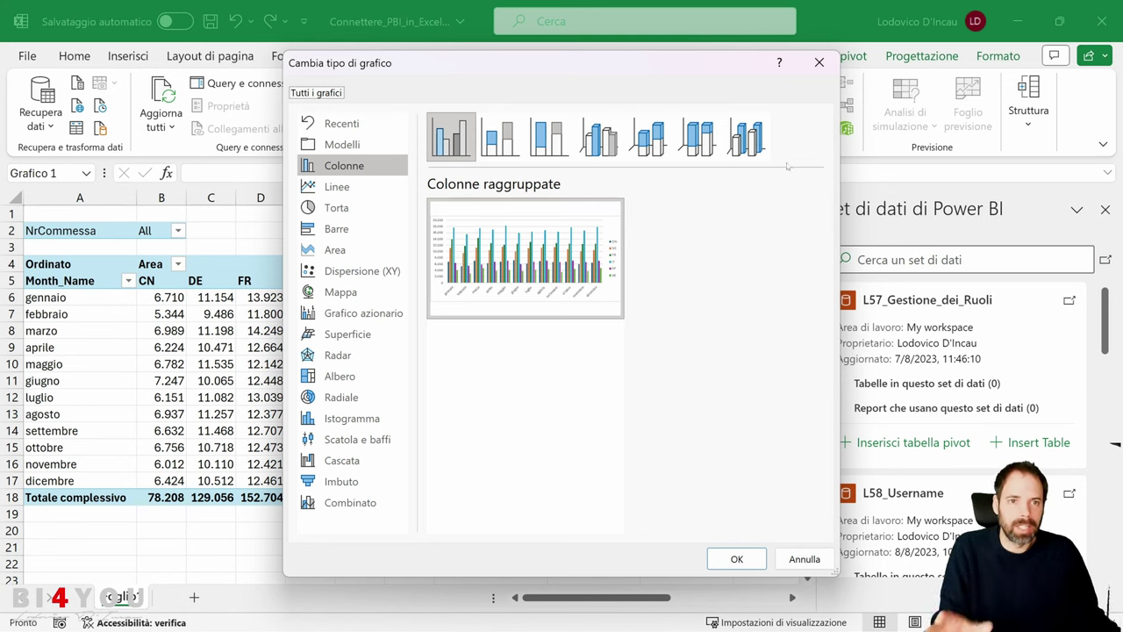
click(819, 62)
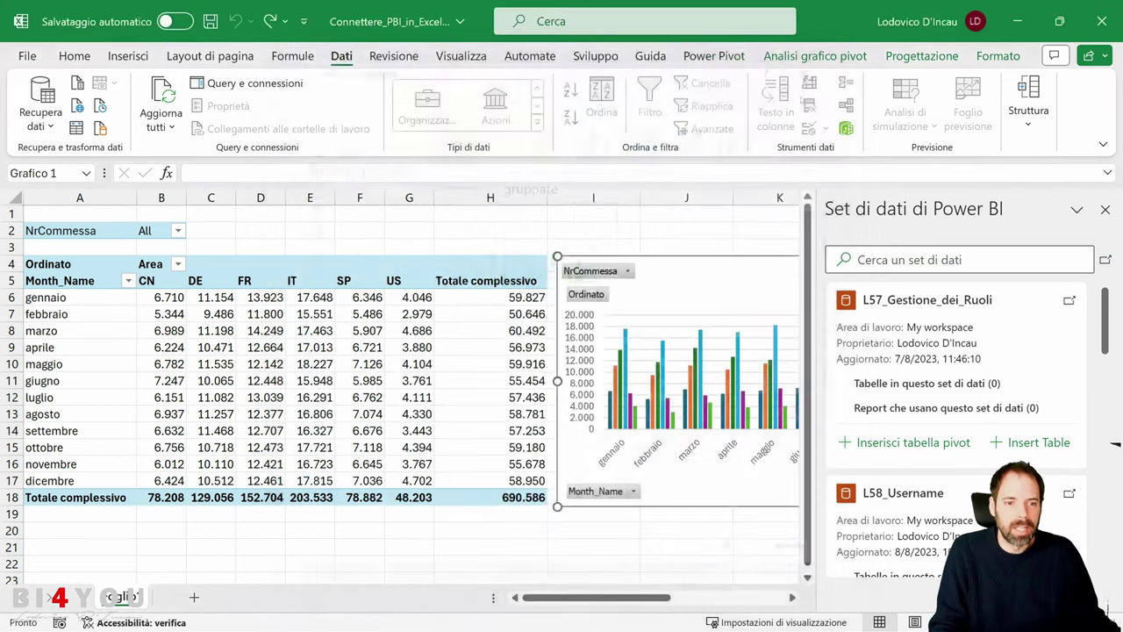
click(162, 541)
click(913, 443)
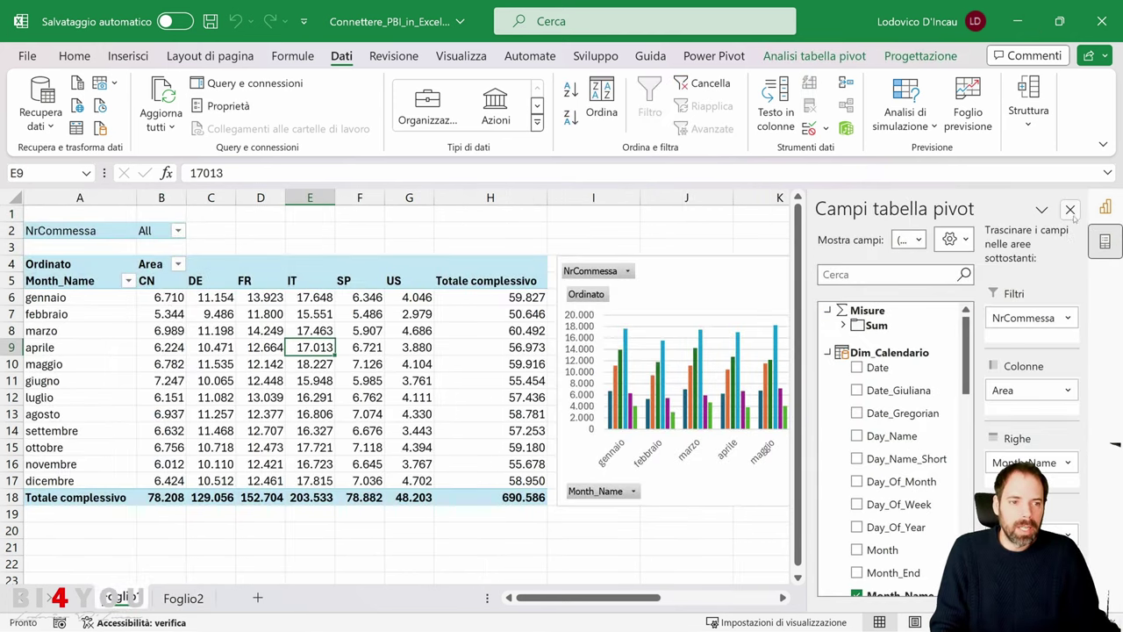
Close both panes, list the L57GestionedeiRuoli and L57GestionedeiRuoli1 connections, and go to Foglio2
click(1070, 210)
click(1105, 212)
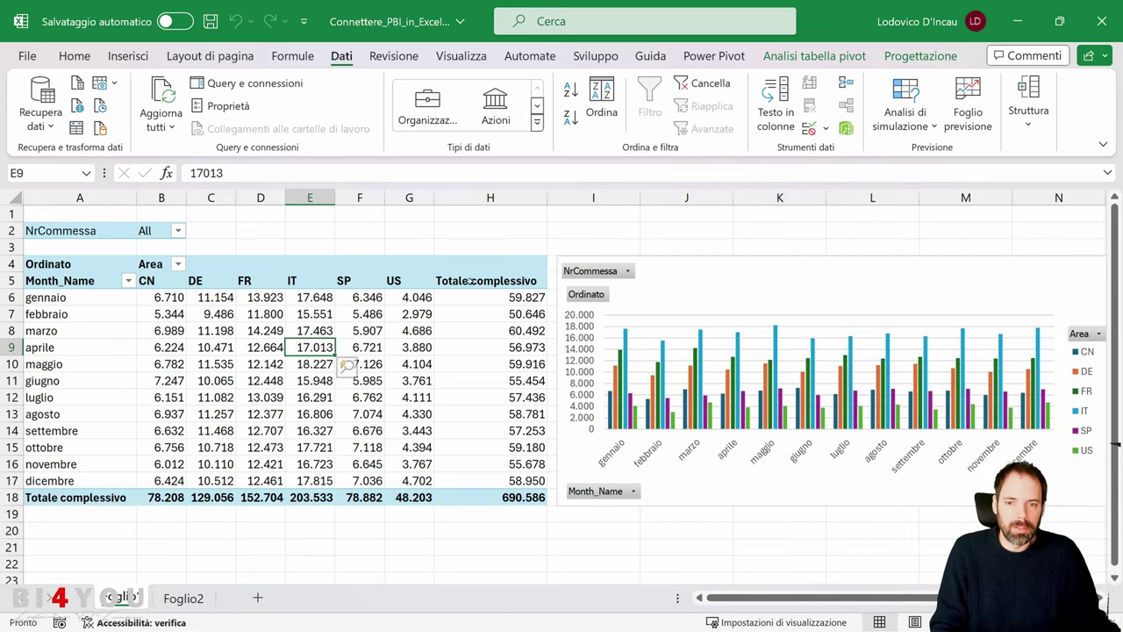
click(255, 83)
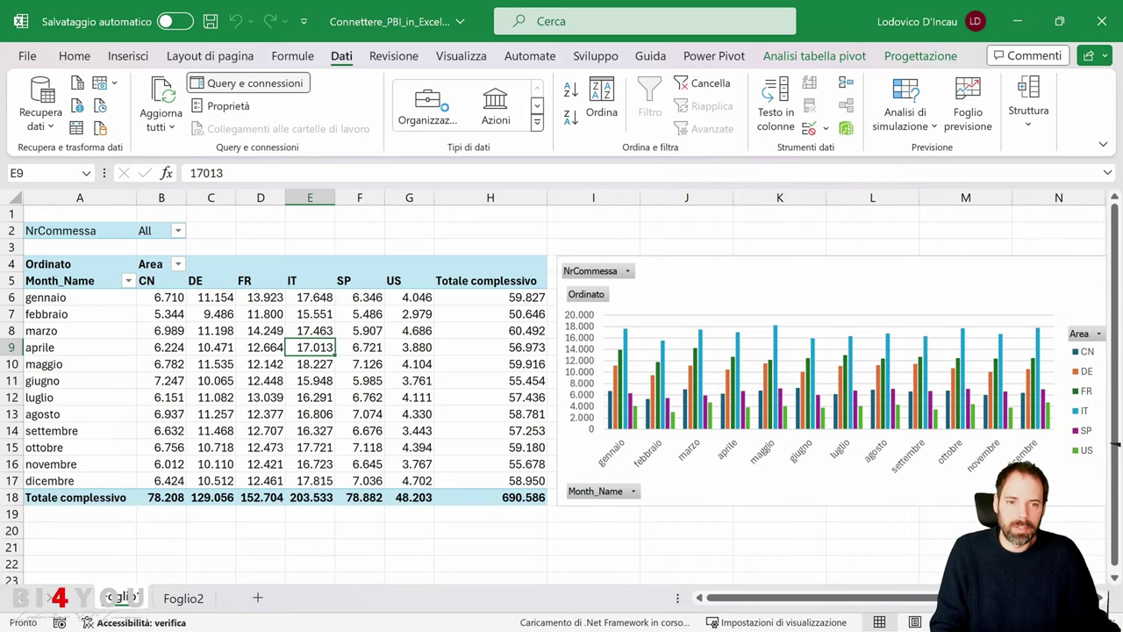
click(844, 242)
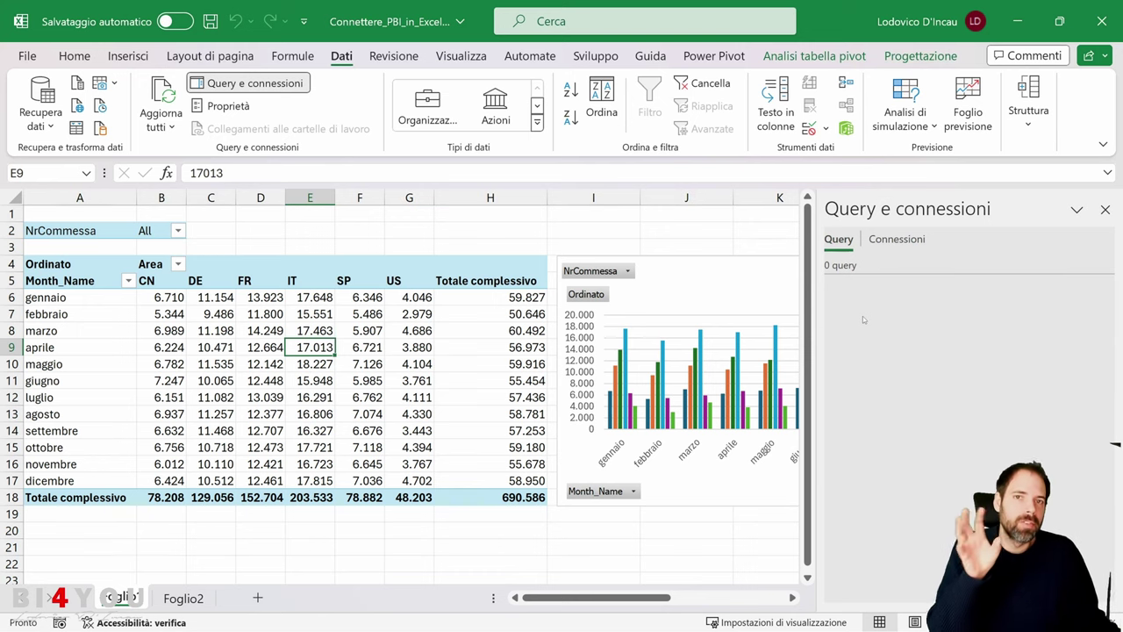
click(897, 239)
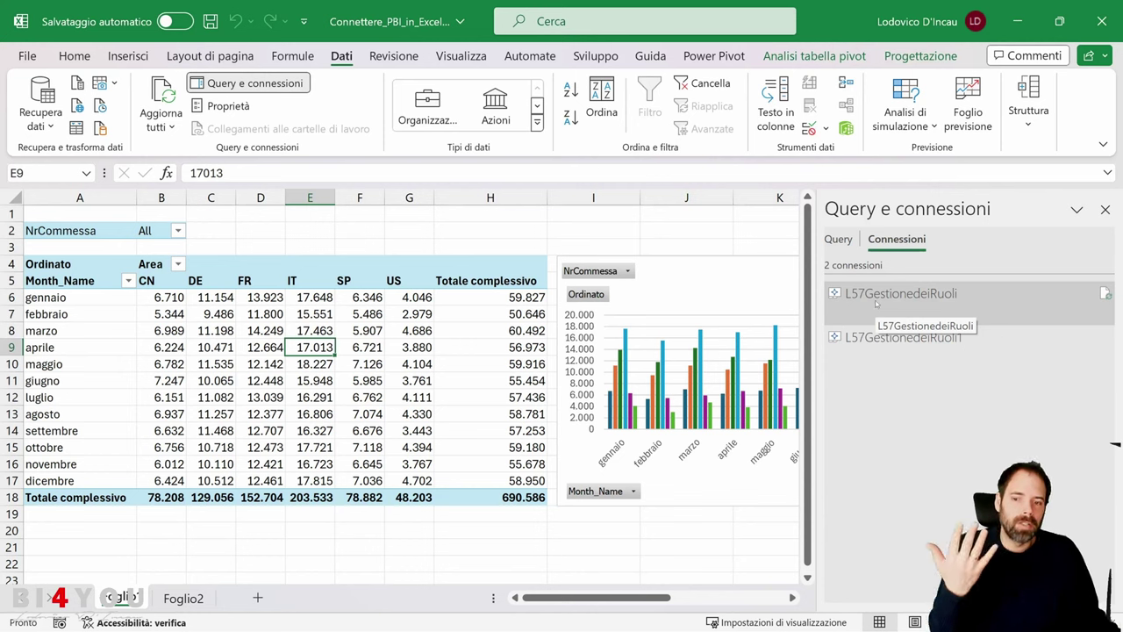
click(199, 600)
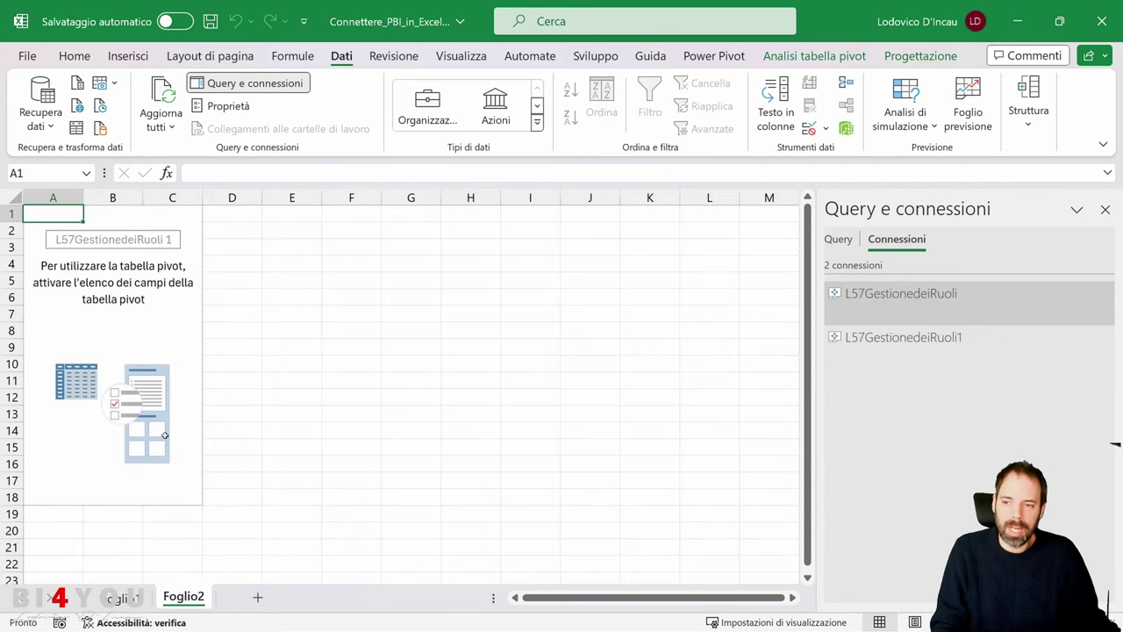
Delete the Foglio2 sheet
right_click(198, 599)
click(264, 350)
click(531, 373)
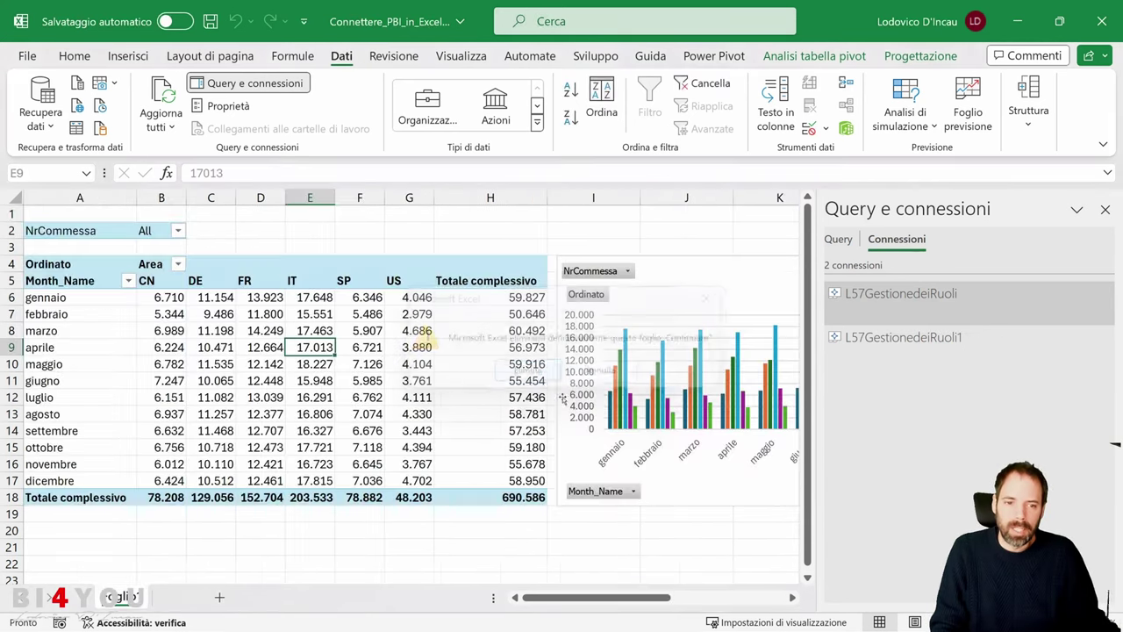
Remove the duplicate L57GestionedeiRuoli1 connection, keeping L57GestionedeiRuoli
click(921, 362)
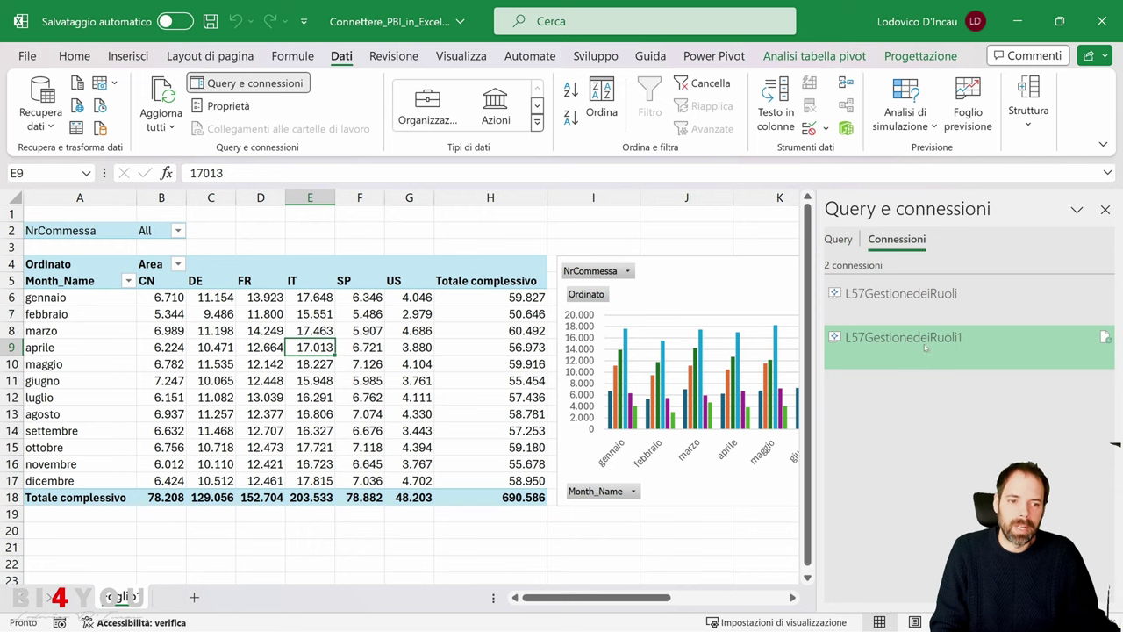
right_click(924, 348)
click(963, 369)
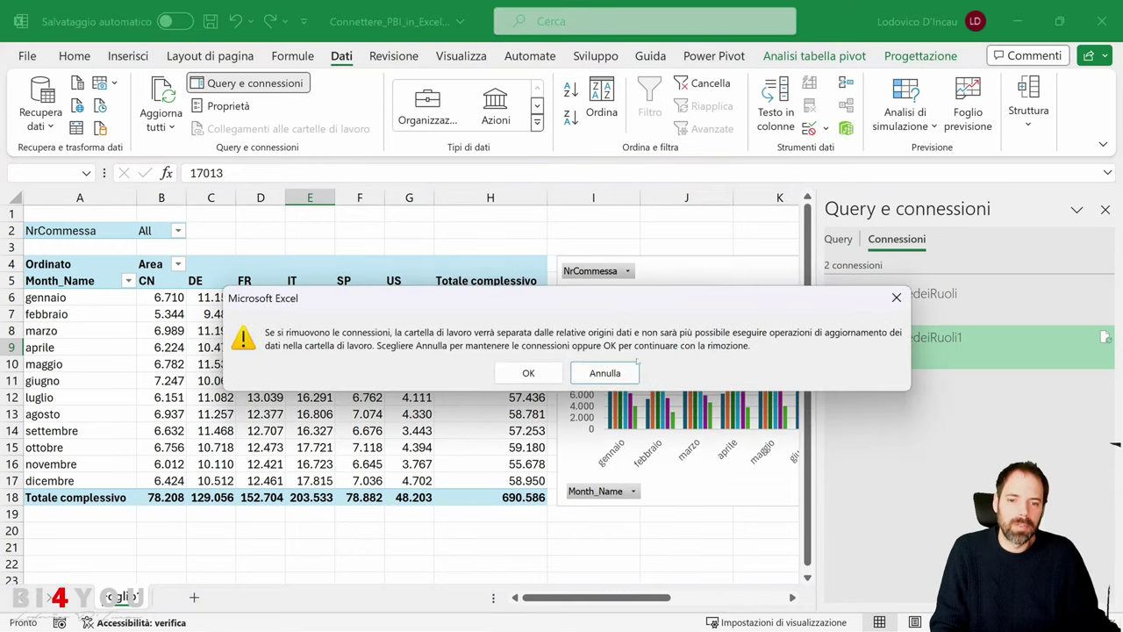
click(530, 372)
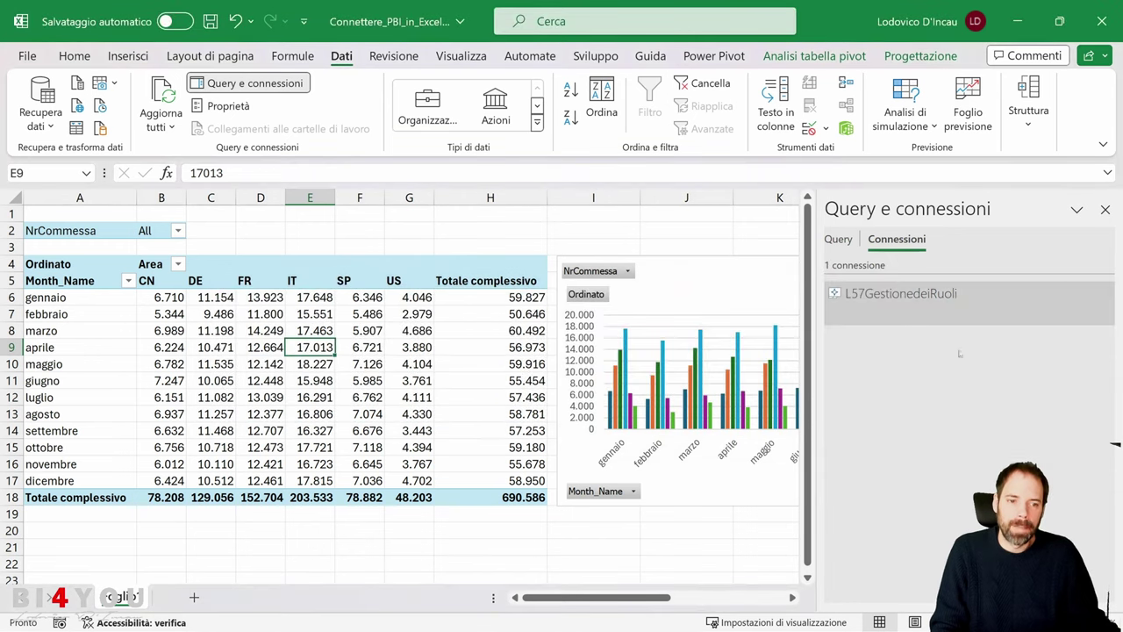
click(895, 306)
right_click(901, 301)
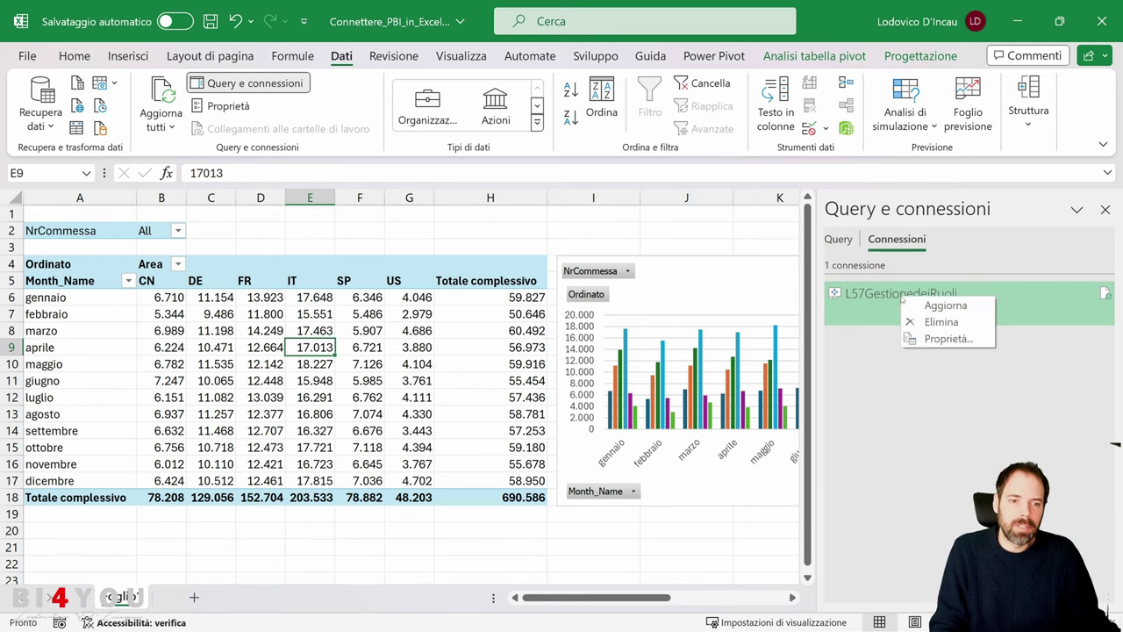
click(948, 338)
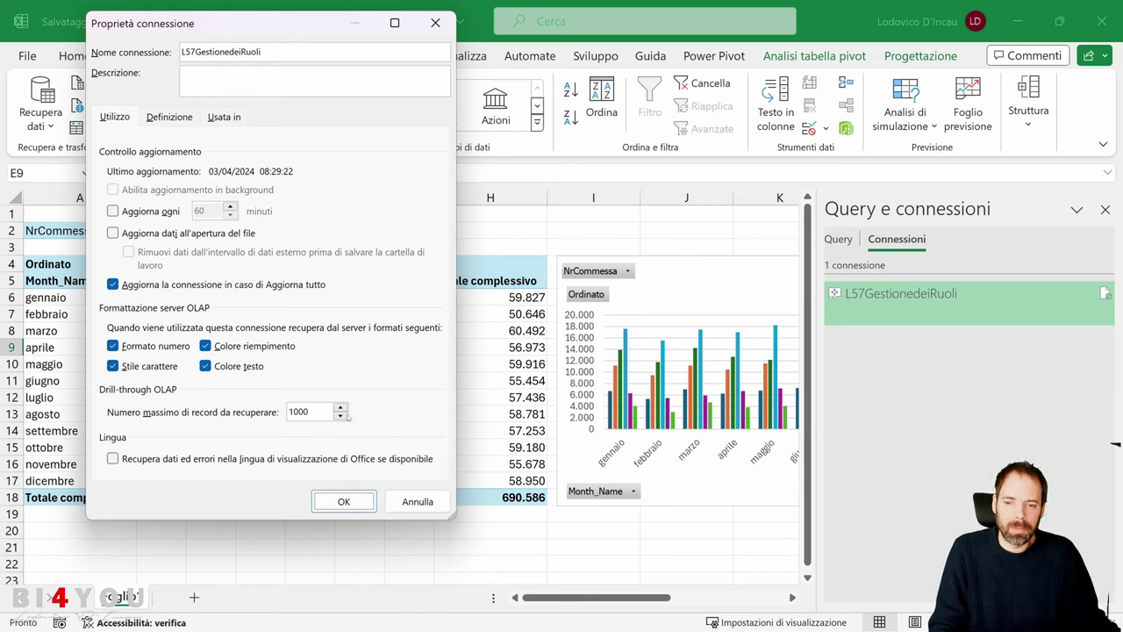
drag(314, 413, 253, 418)
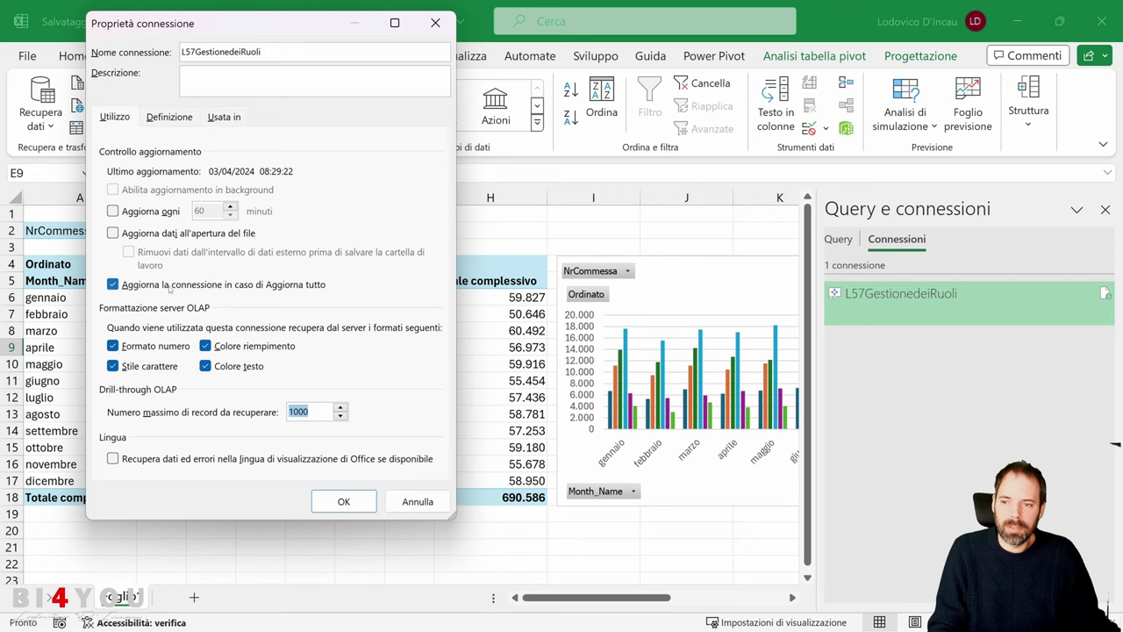
drag(300, 26, 441, 96)
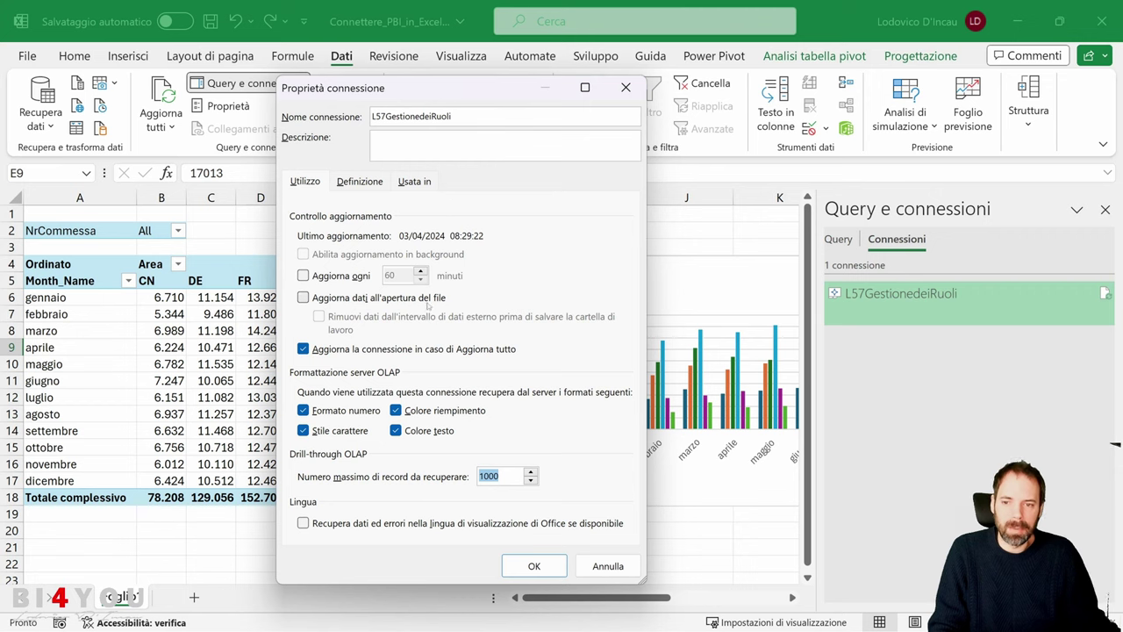
click(303, 298)
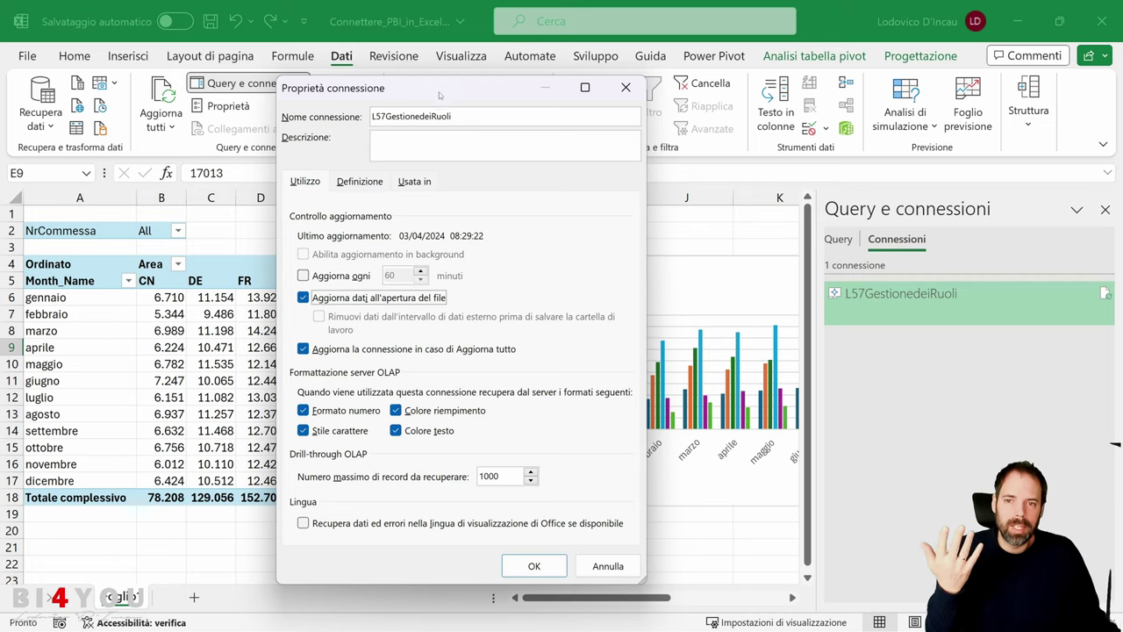
drag(440, 94, 721, 83)
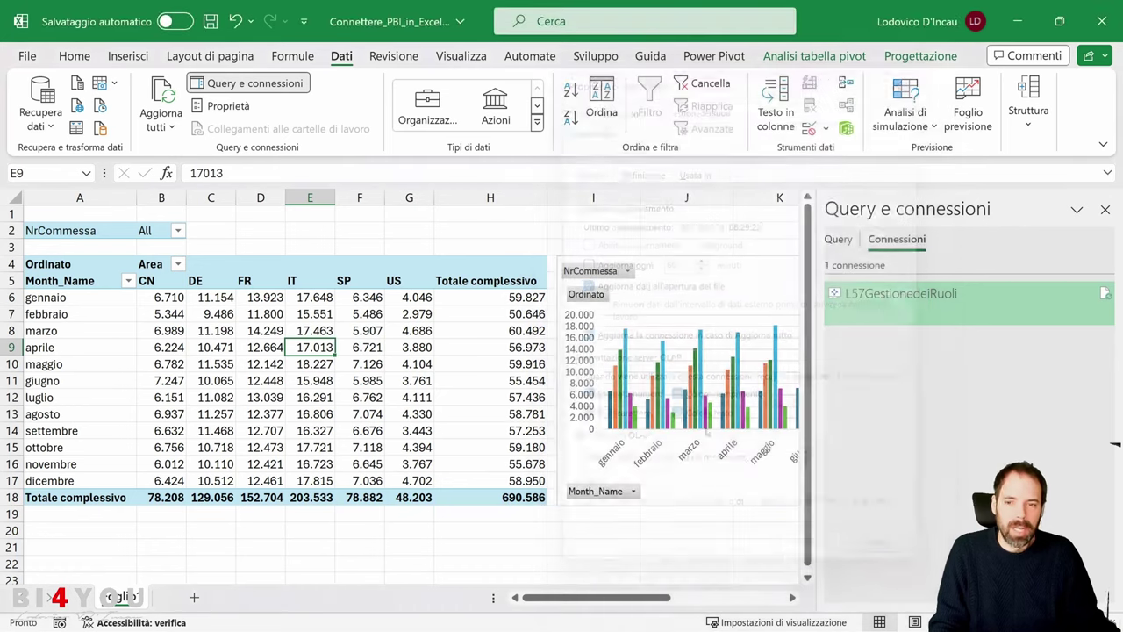
Discard the connection property changes and refresh all data with Ctrl+Alt+F5
click(886, 554)
click(254, 328)
key(ctrl+alt+F5)
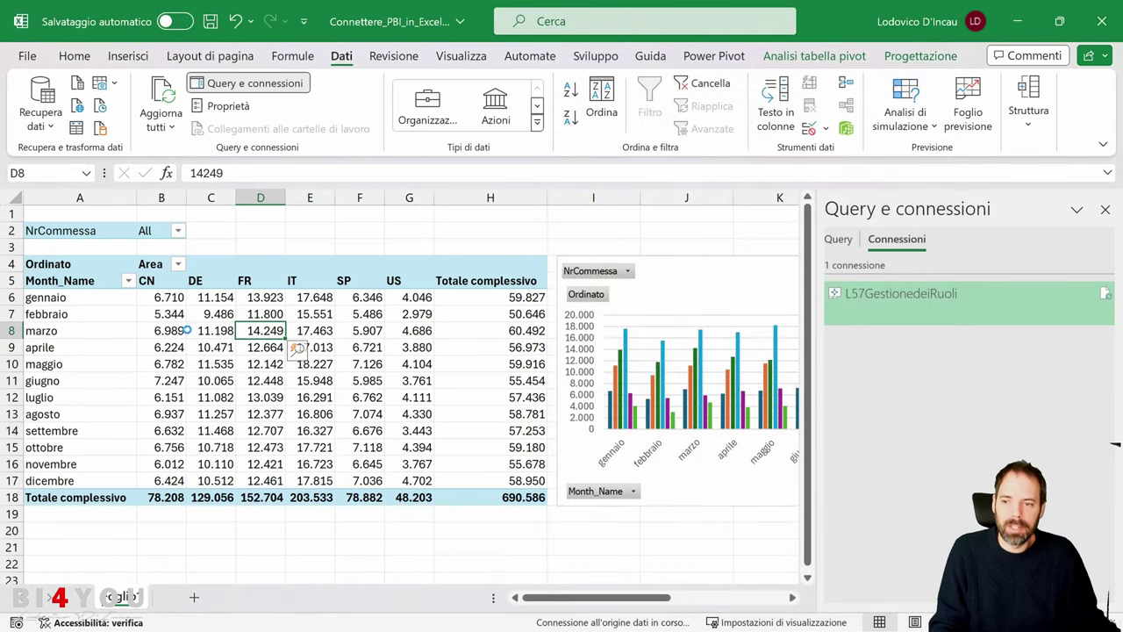
Filter the pivot to NrCommessa 20221002, leaving only DE in January at 117
click(178, 230)
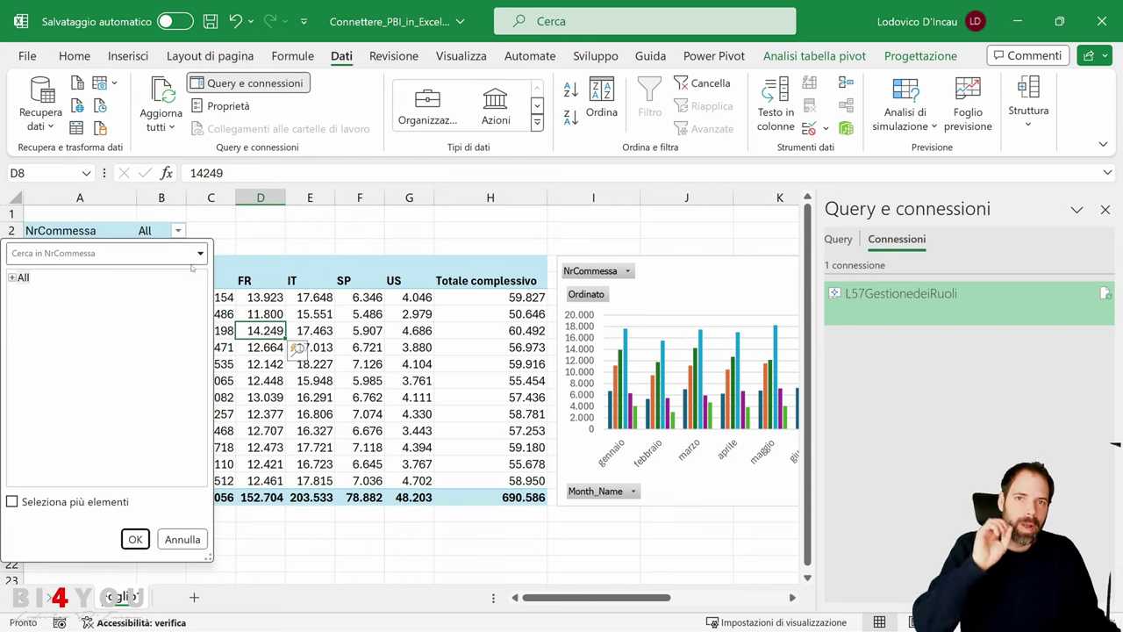
click(12, 277)
click(48, 307)
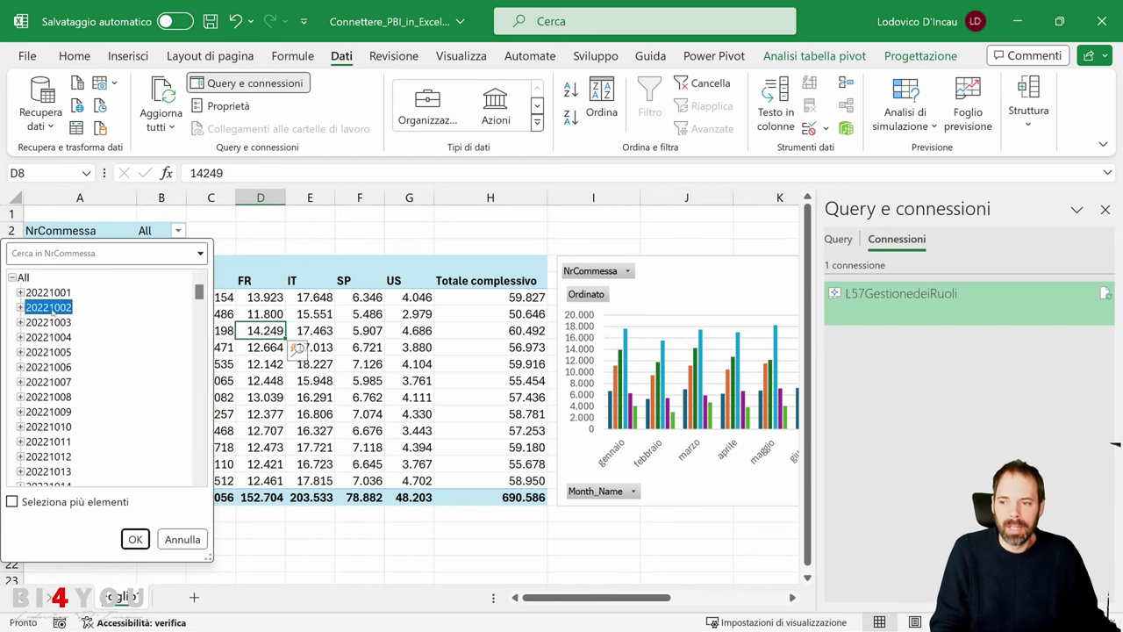
click(135, 539)
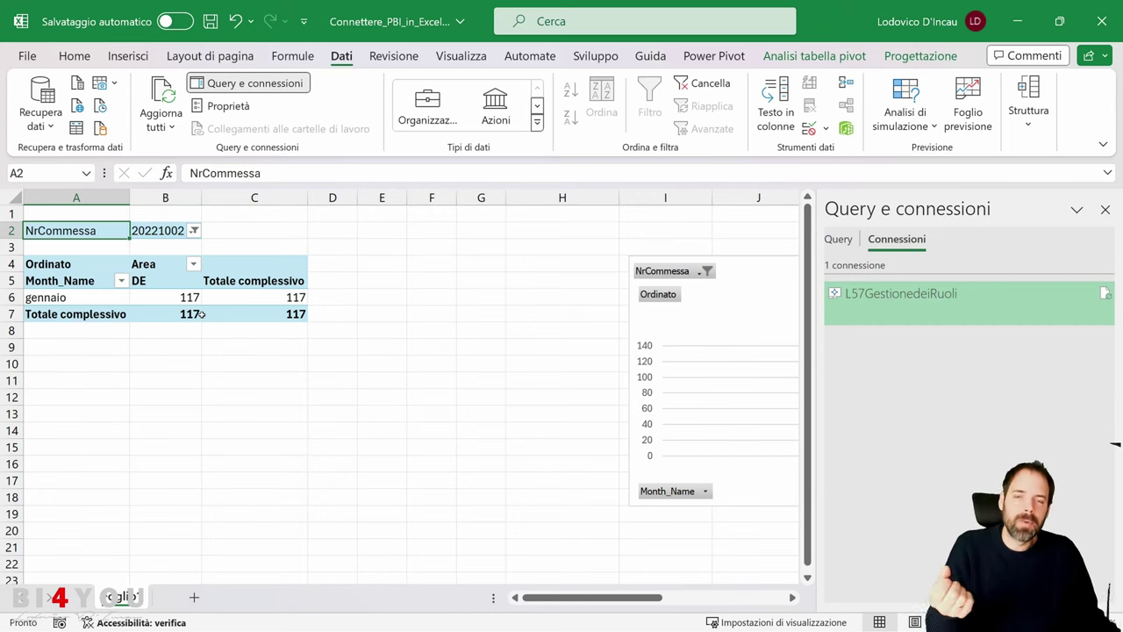
mouse_move(201, 314)
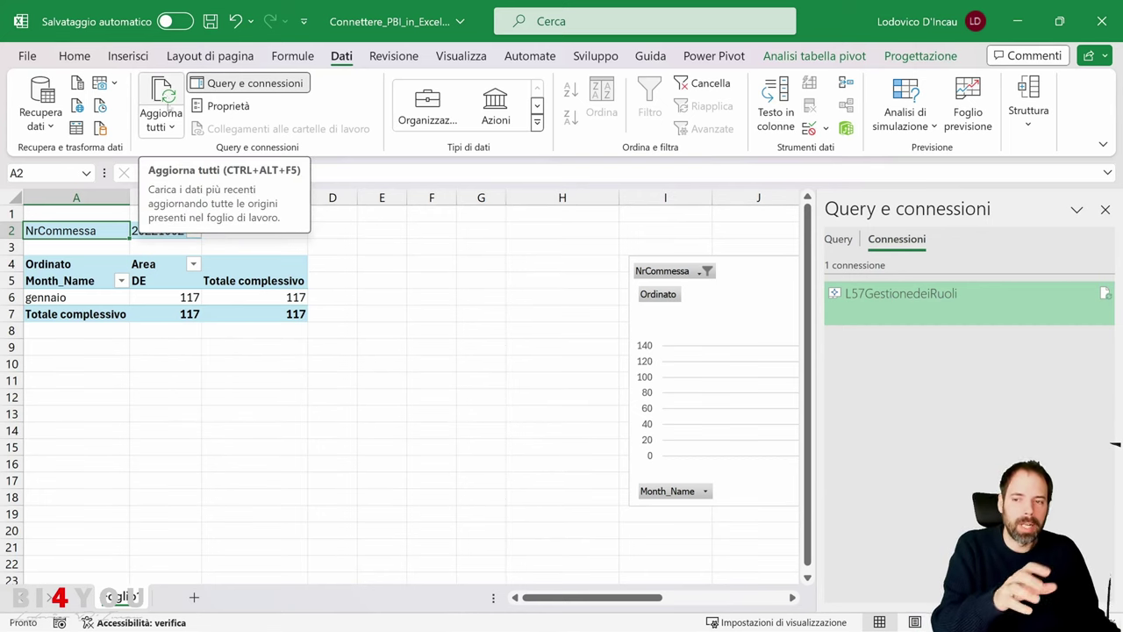
mouse_move(261, 297)
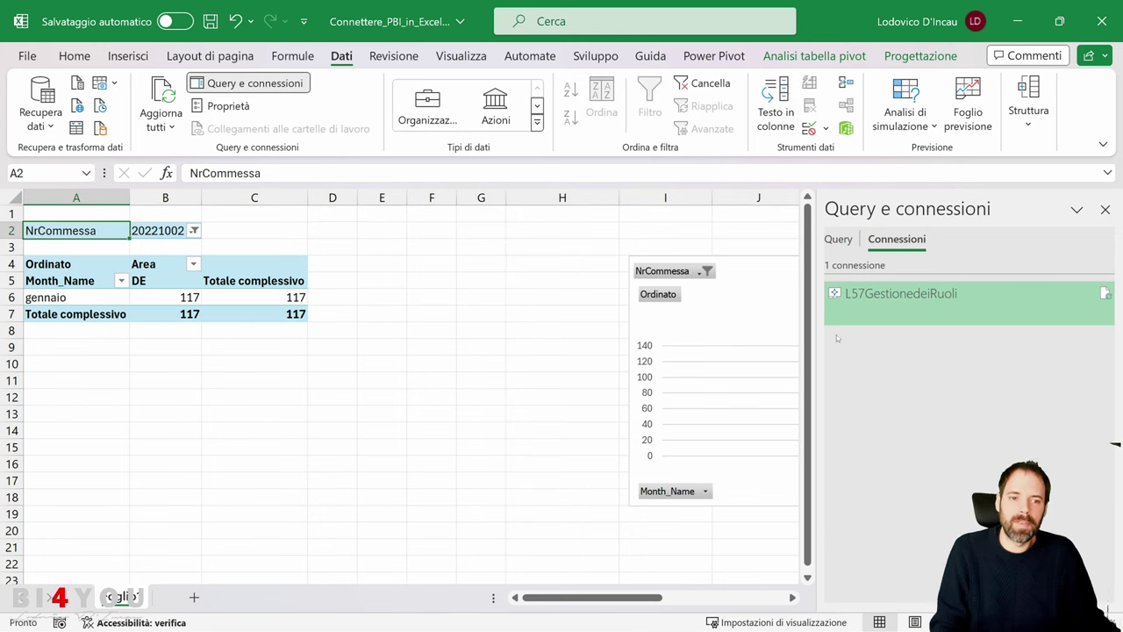
Set L57GestionedeiRuoli to refresh on file open, leaving the 60-minute refresh off
right_click(856, 315)
click(901, 353)
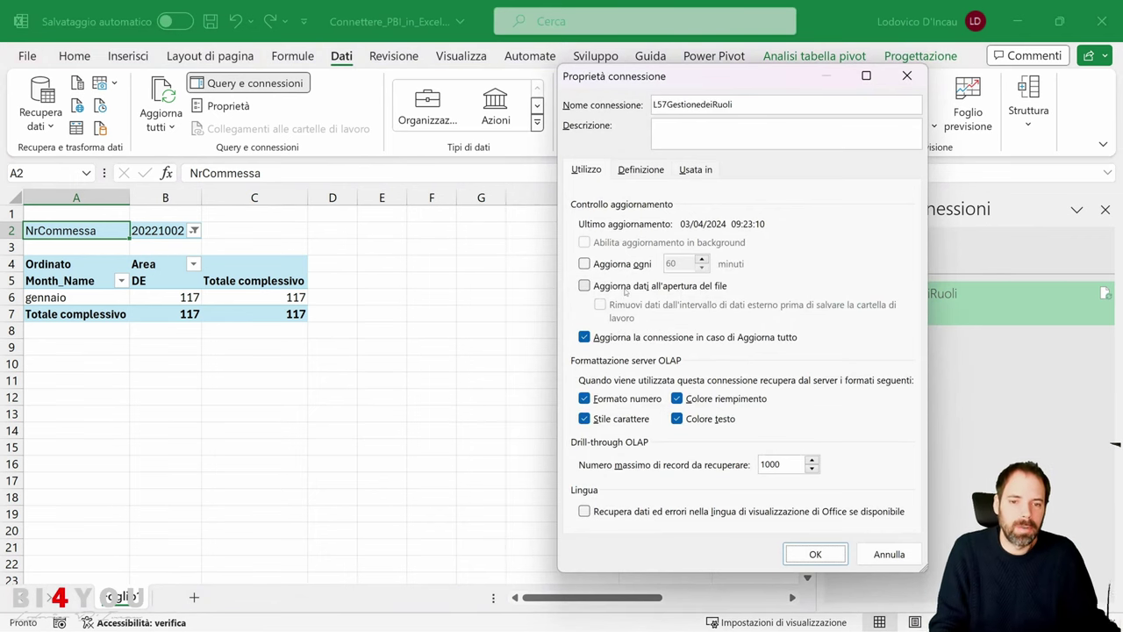
click(623, 286)
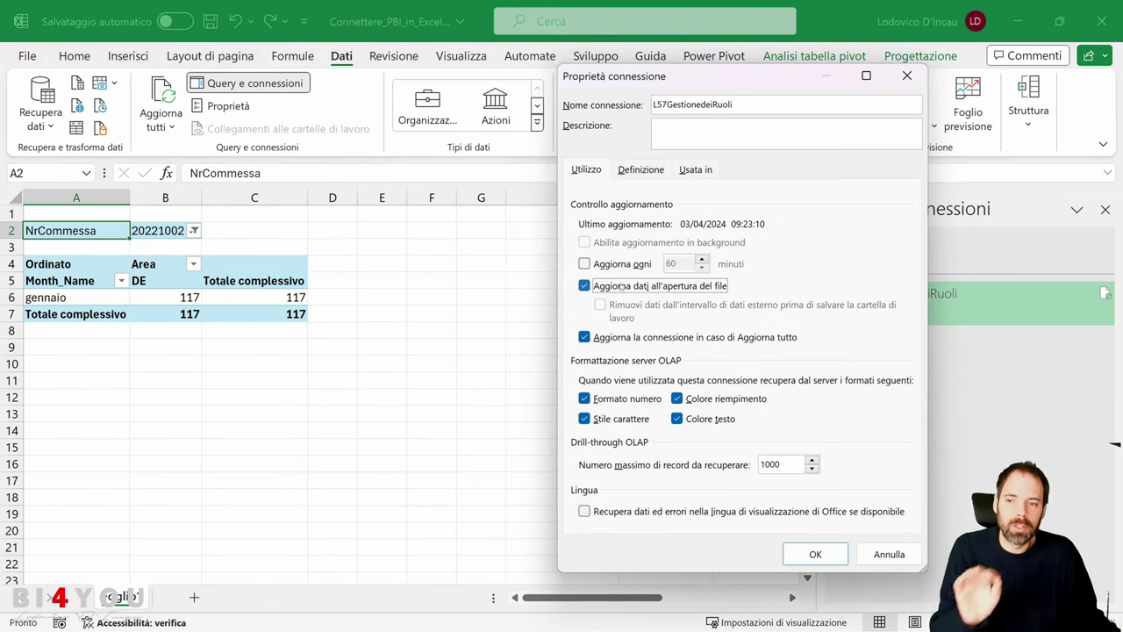
click(619, 263)
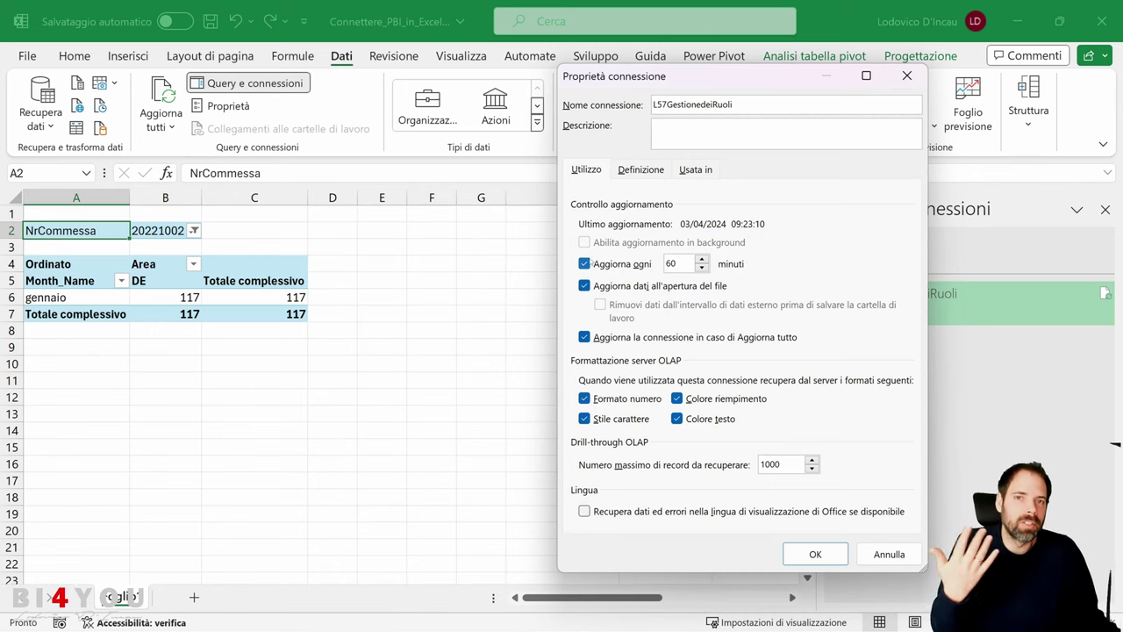
click(585, 264)
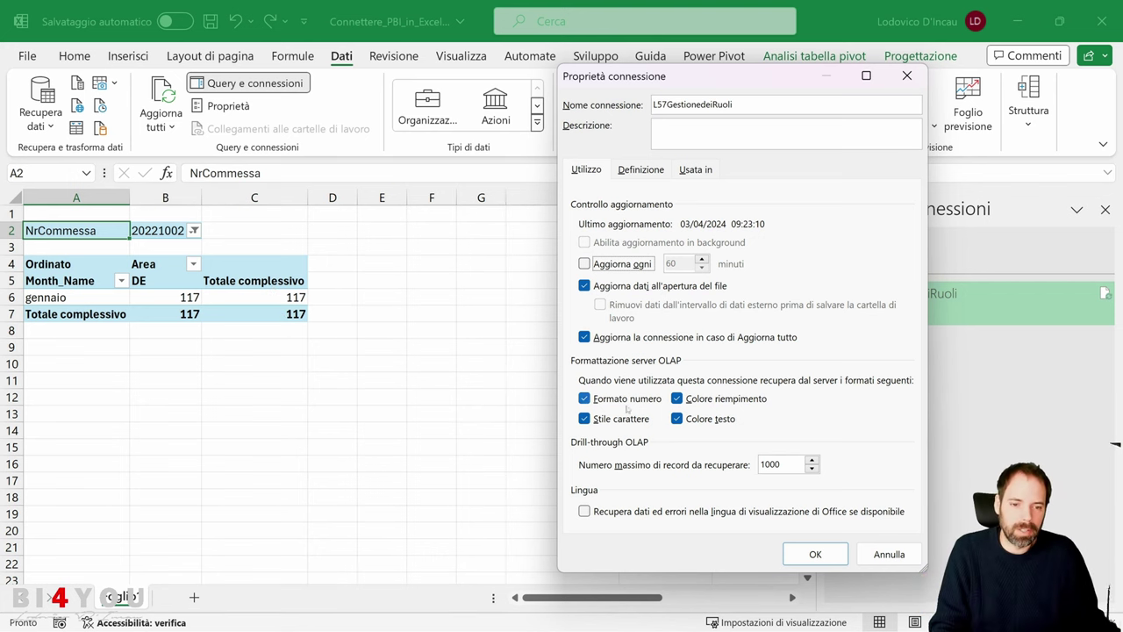
click(914, 551)
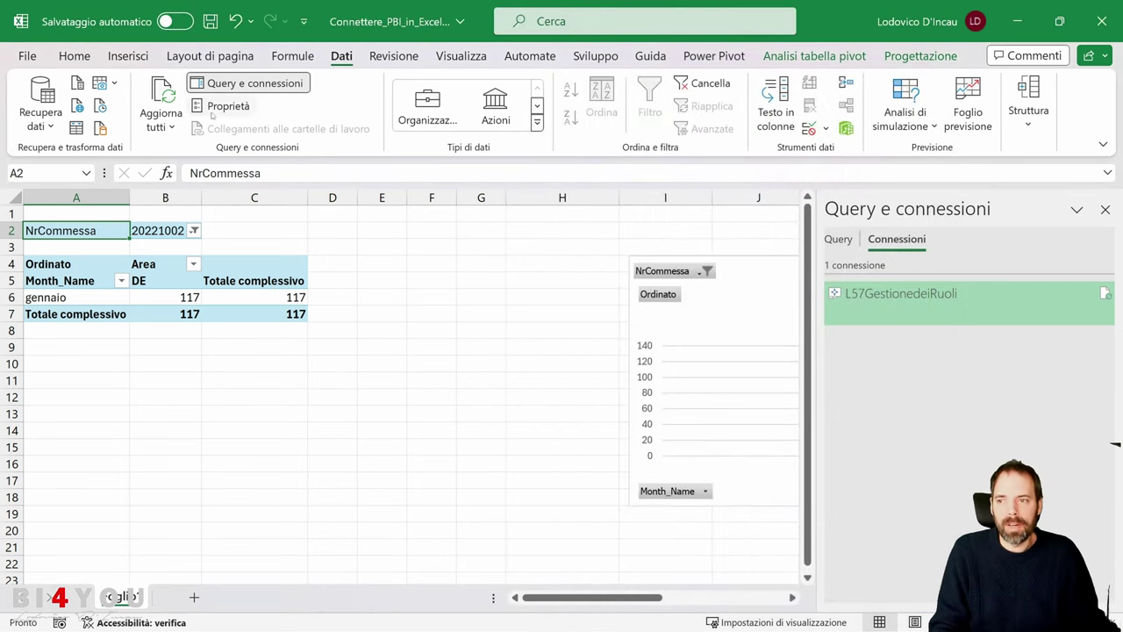
Dismiss the Recupera dati choices and switch to the Power BI Home page in Edge
click(41, 119)
mouse_move(103, 272)
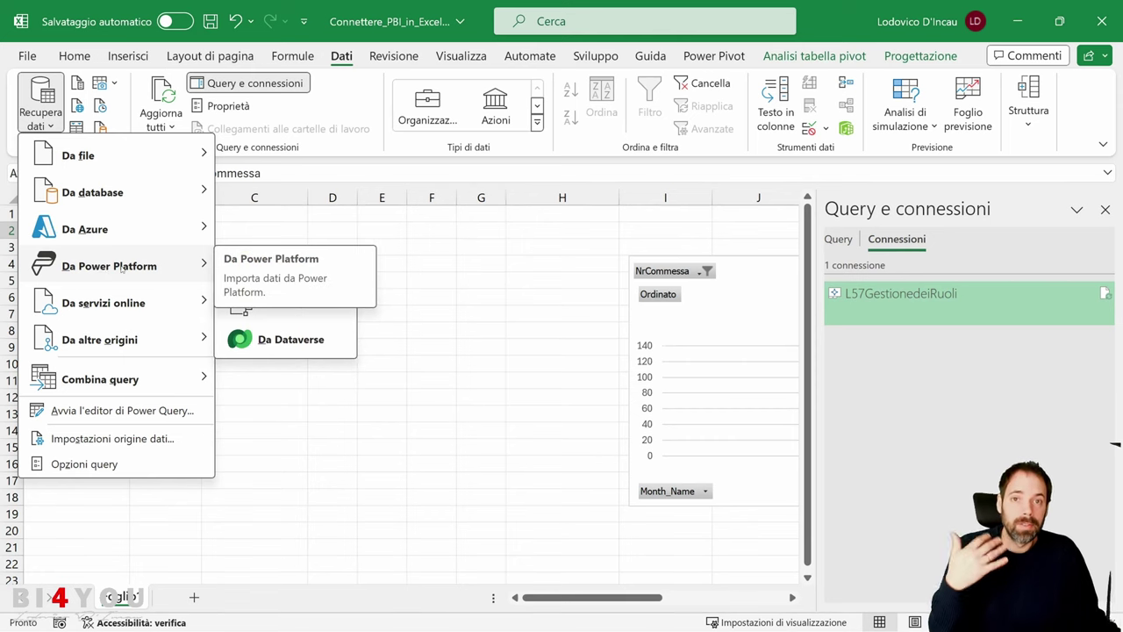
key(Escape)
key(Escape)
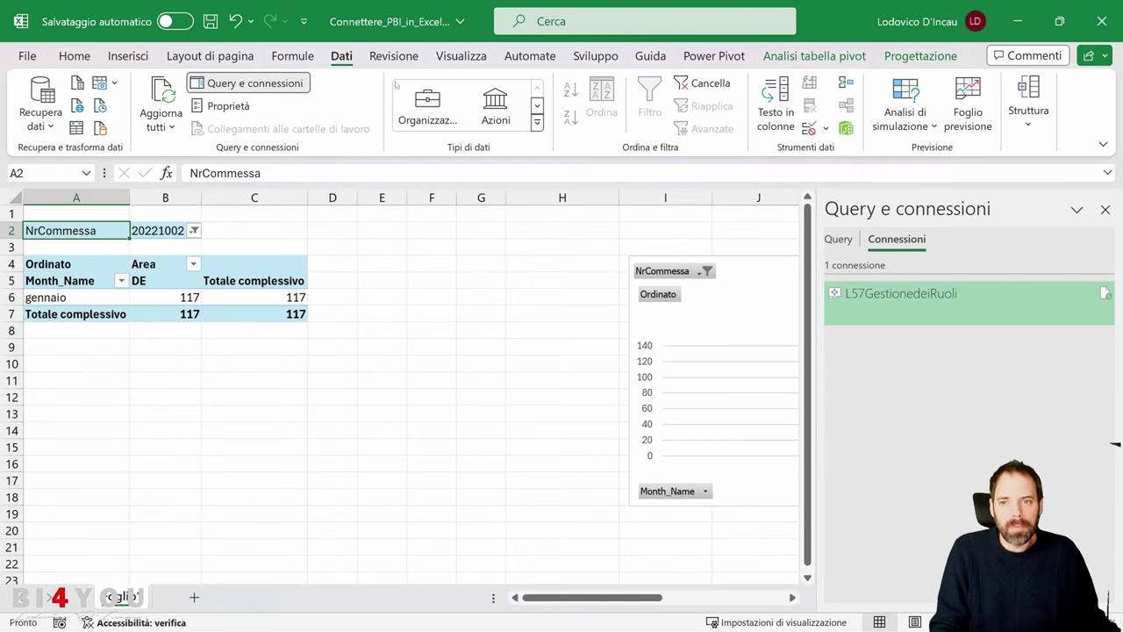
mouse_move(527, 630)
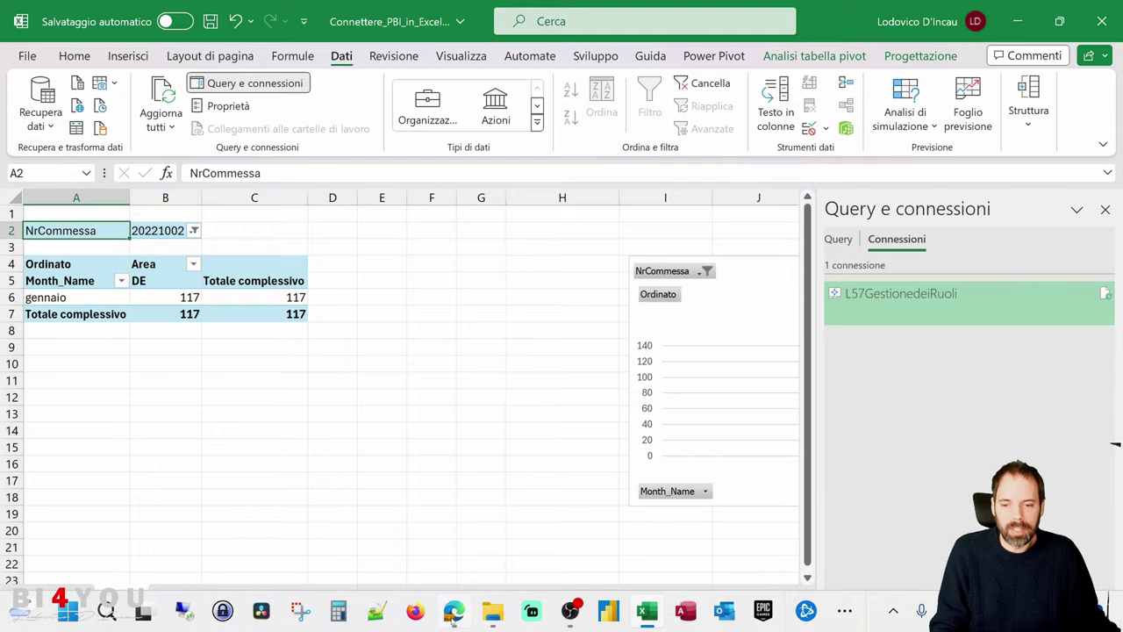
click(453, 613)
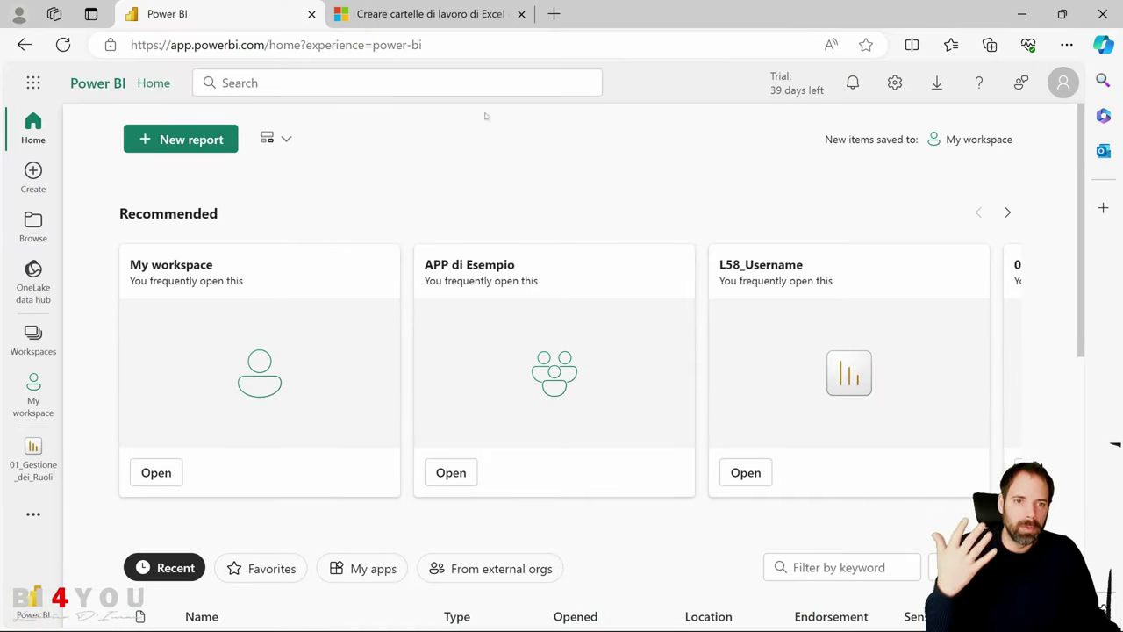
Open the Microsoft Learn article on Analyze in Excel updates from Power BI's Download menu
click(938, 83)
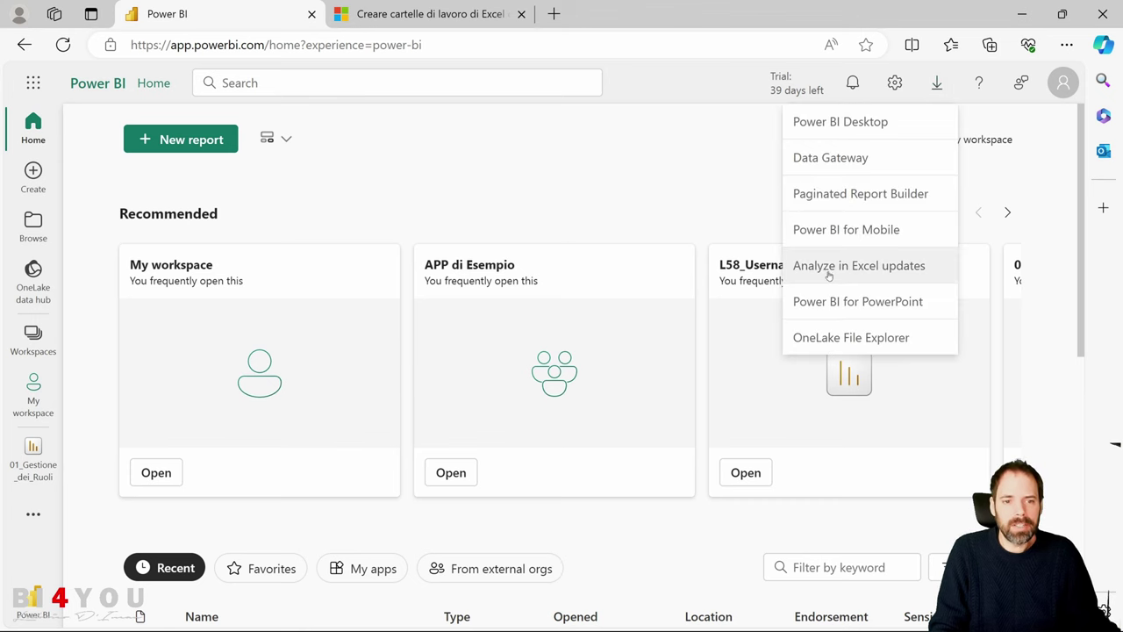
click(881, 272)
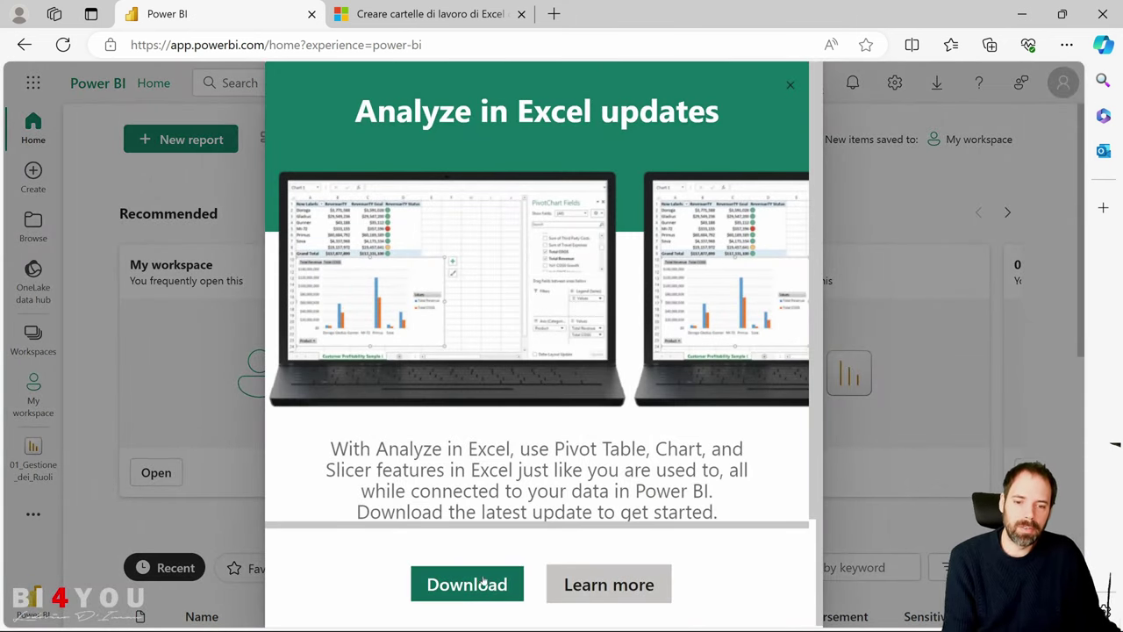
click(626, 586)
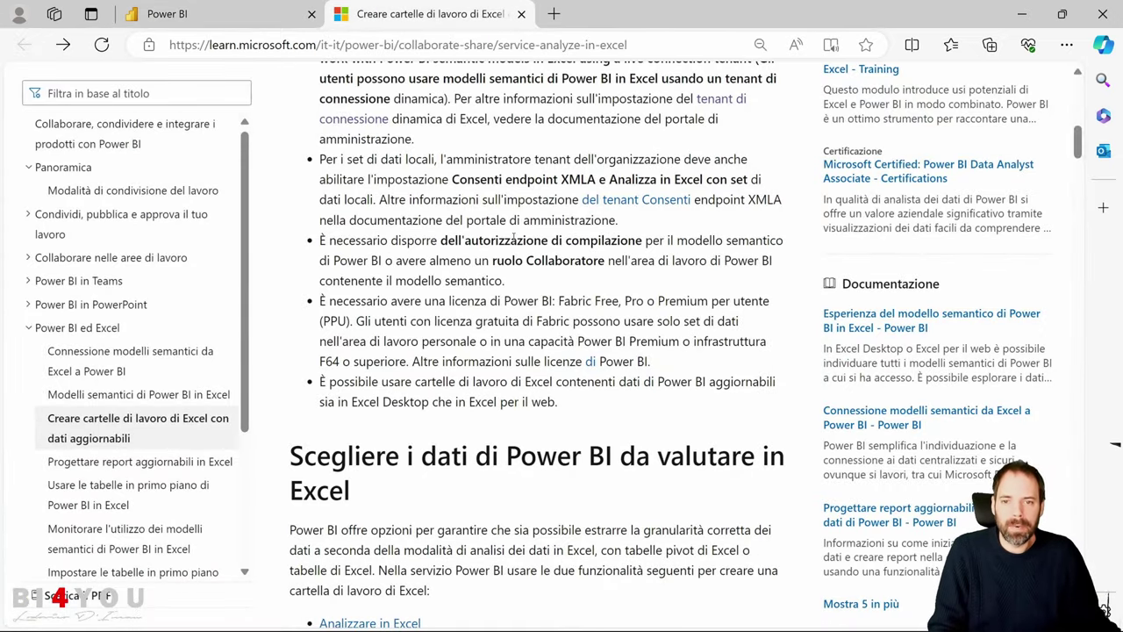
Skim the Learn article on refreshable Excel workbooks, then return to the Power BI Home page
scroll(515, 255, up, 6)
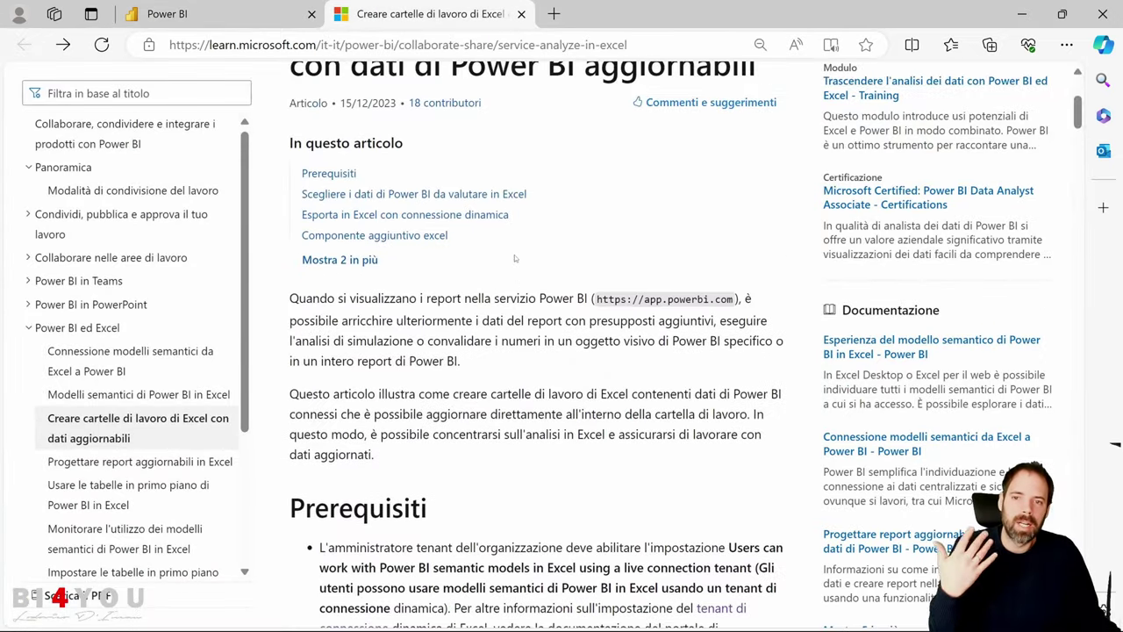
scroll(514, 255, down, 2)
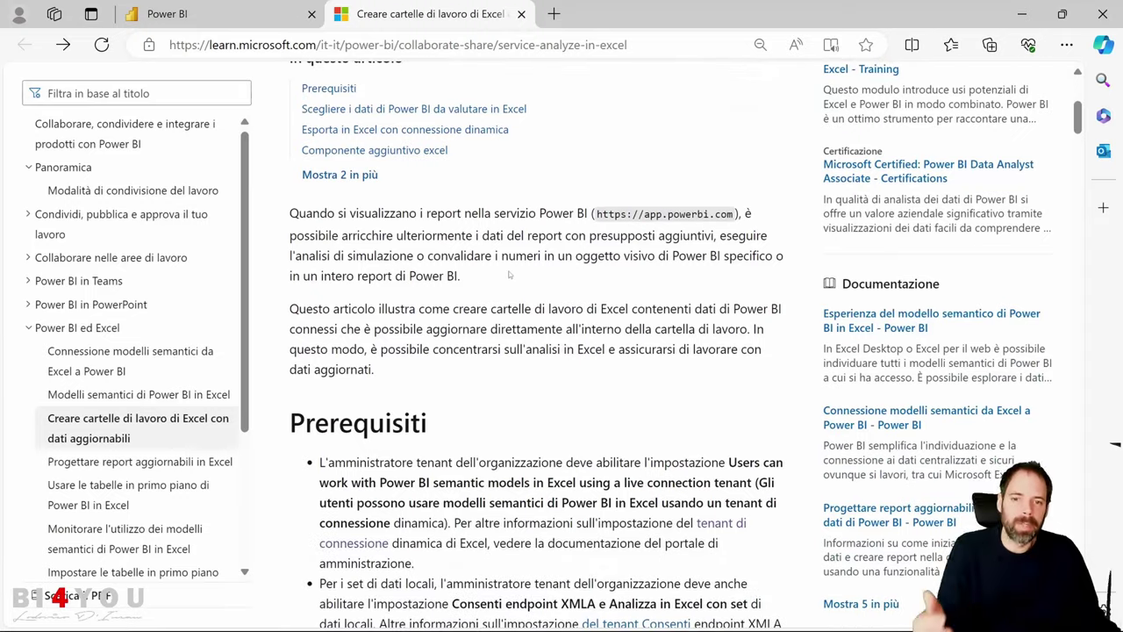
scroll(509, 275, down, 8)
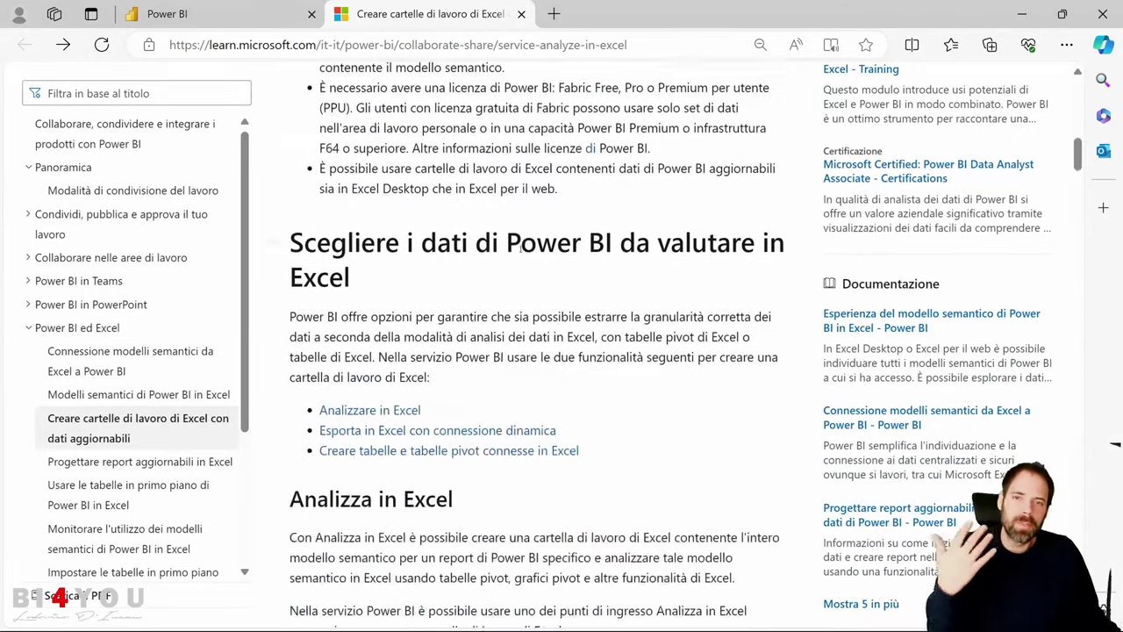
scroll(520, 248, down, 6)
scroll(513, 237, down, 2)
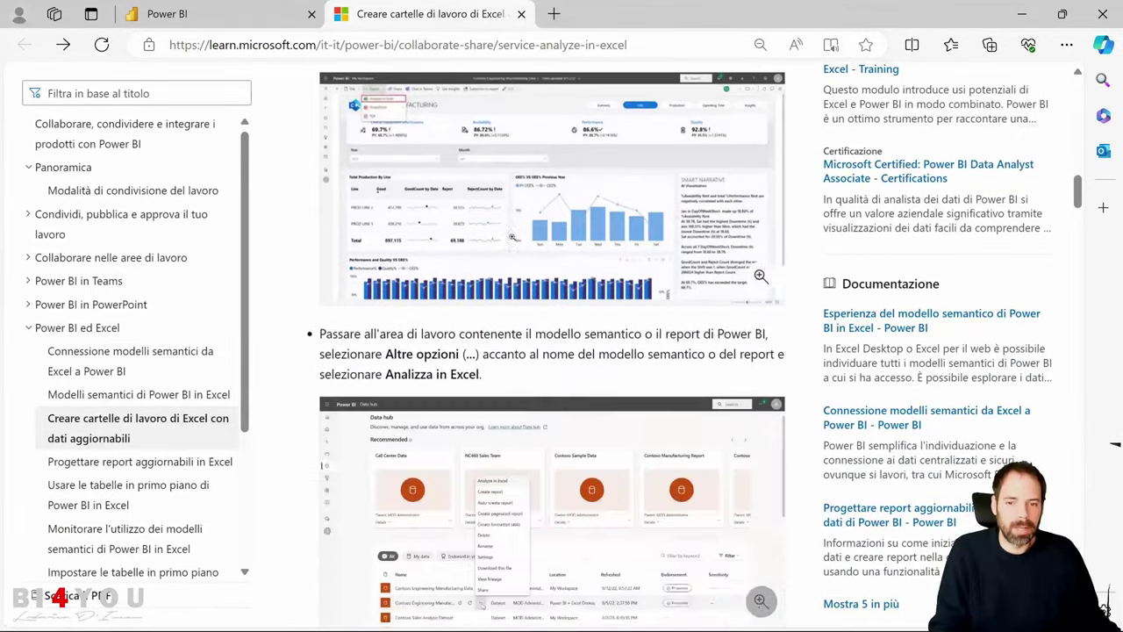
scroll(513, 237, down, 11)
scroll(535, 257, up, 9)
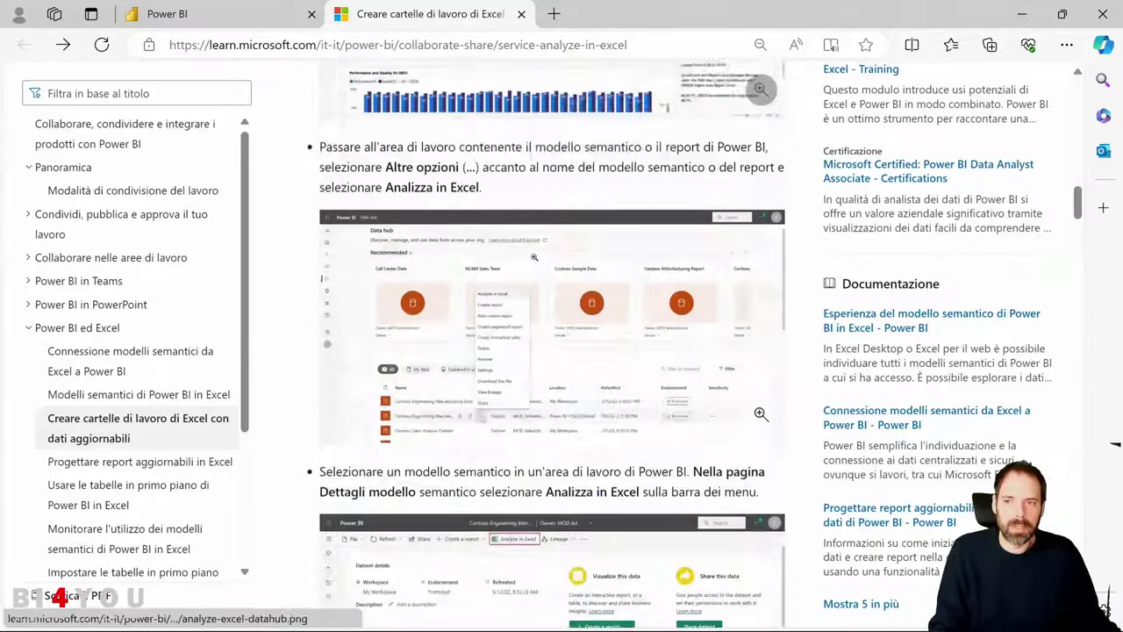
scroll(534, 258, up, 5)
click(167, 14)
Download the Analyze in Excel updates installer from Power BI's Download menu
click(937, 84)
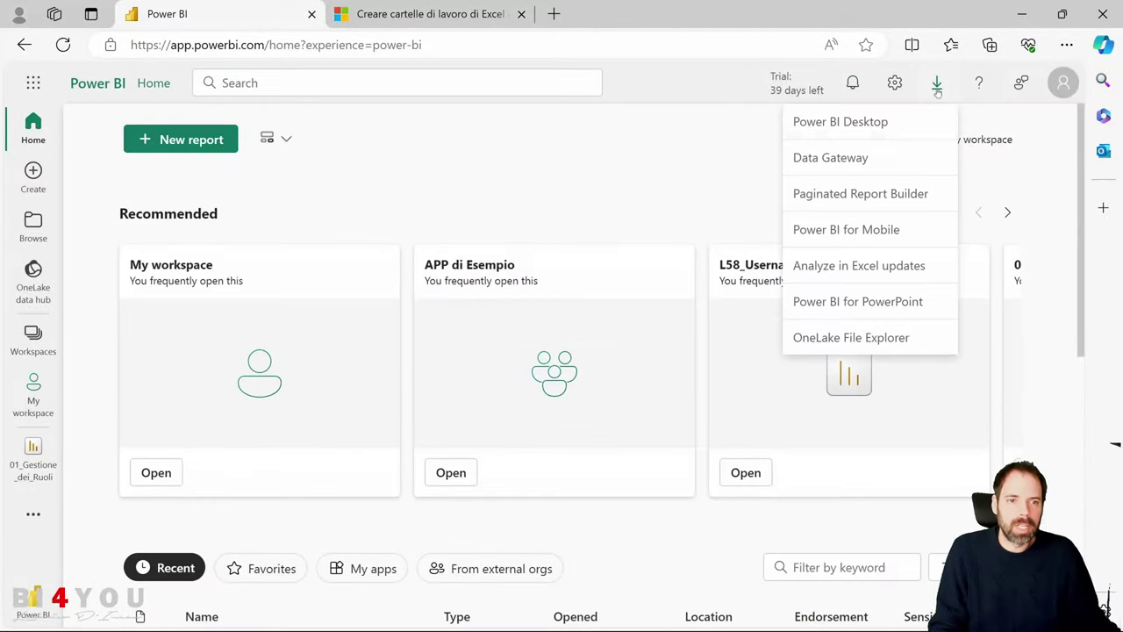
click(860, 265)
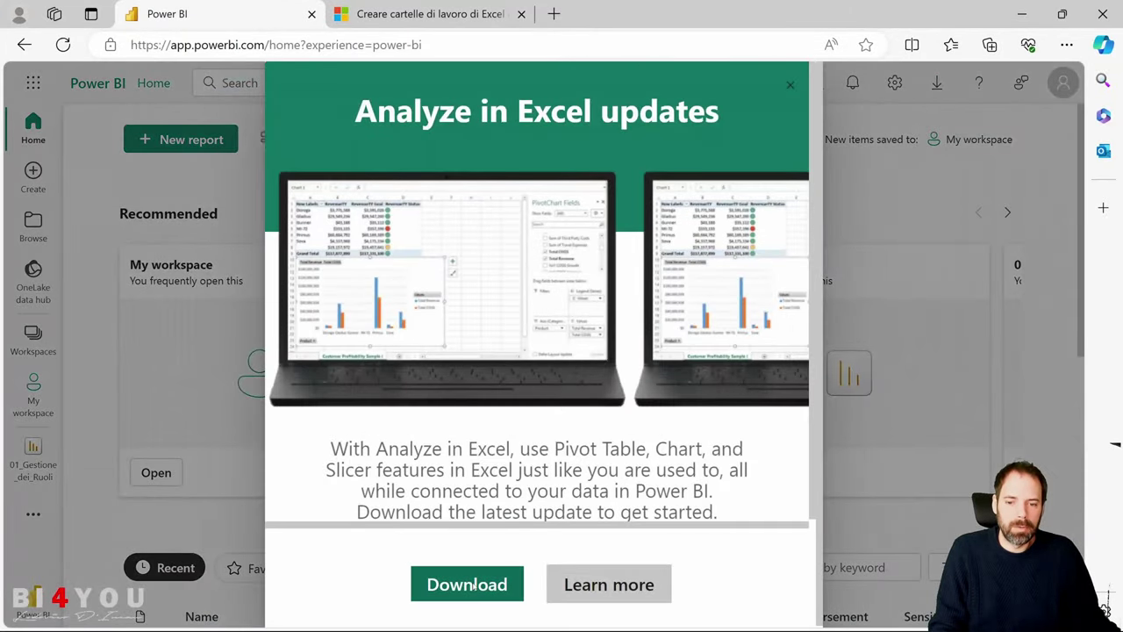
click(467, 584)
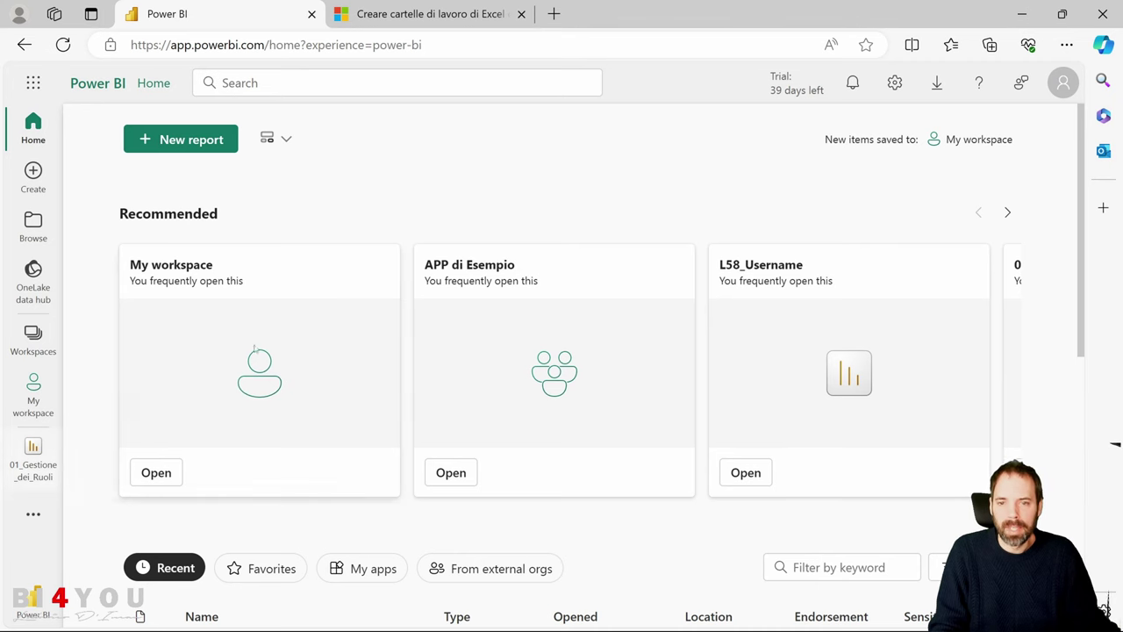
Open the 01_Gestione_dei_Ruoli report from My workspace
click(40, 338)
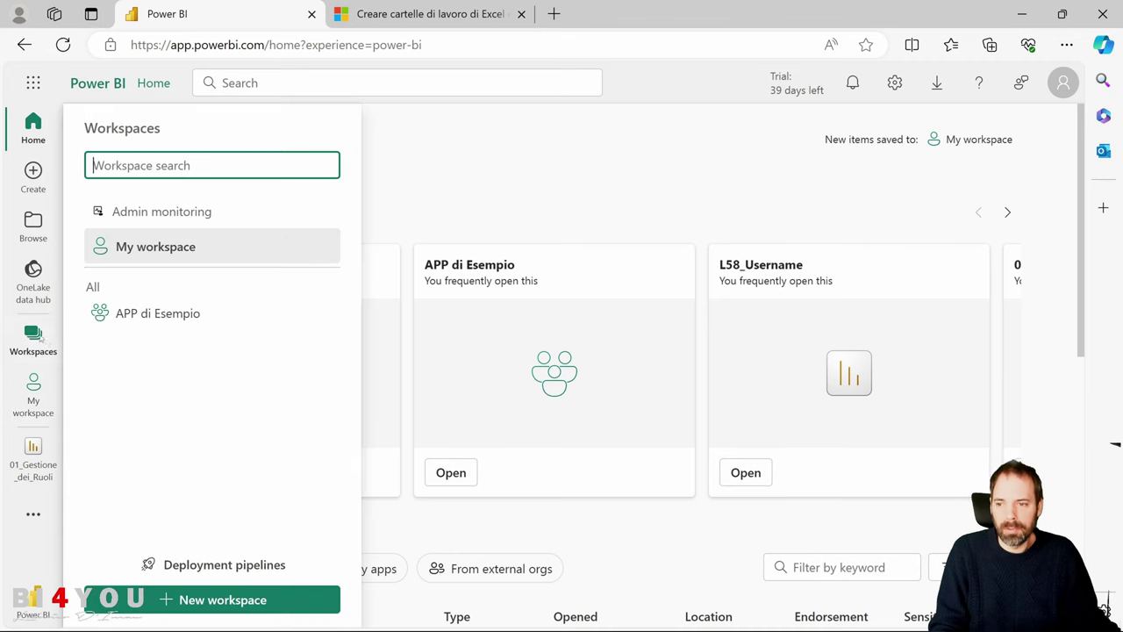
click(187, 246)
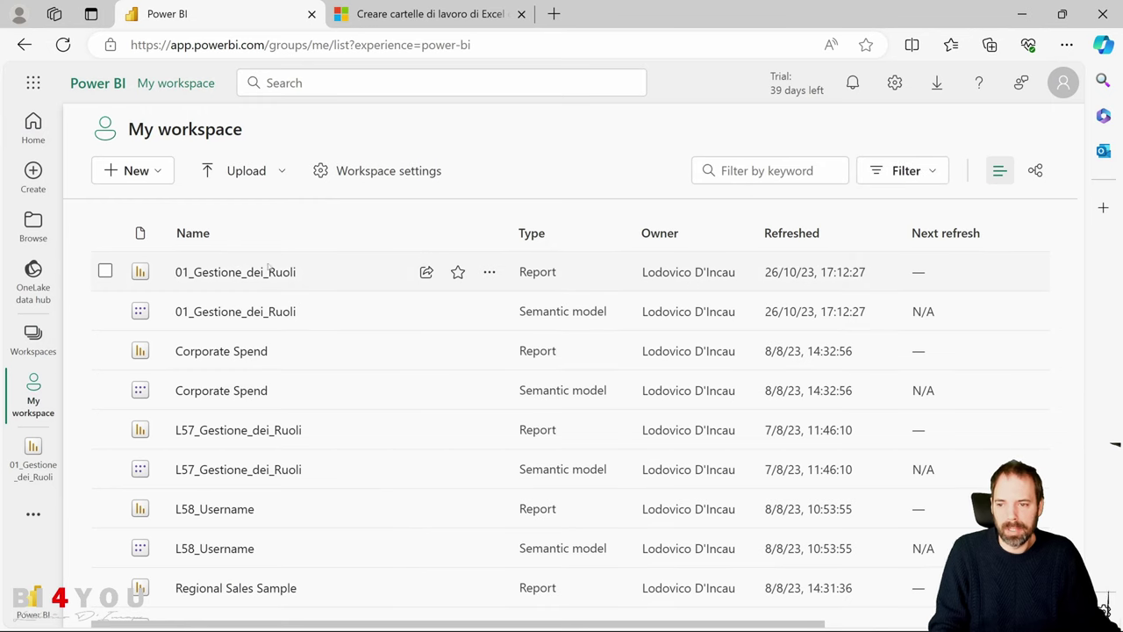
click(253, 273)
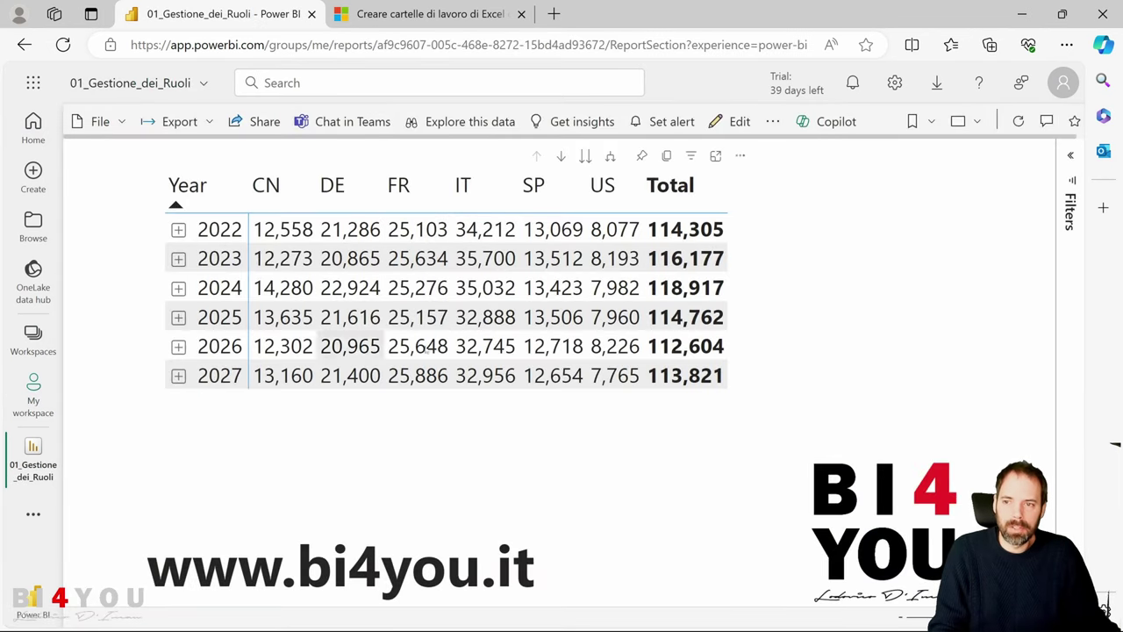
Export the report with Analyze in Excel and open 01_Gestione_dei_Ruoli (1).xlsx in Excel for the web
click(213, 123)
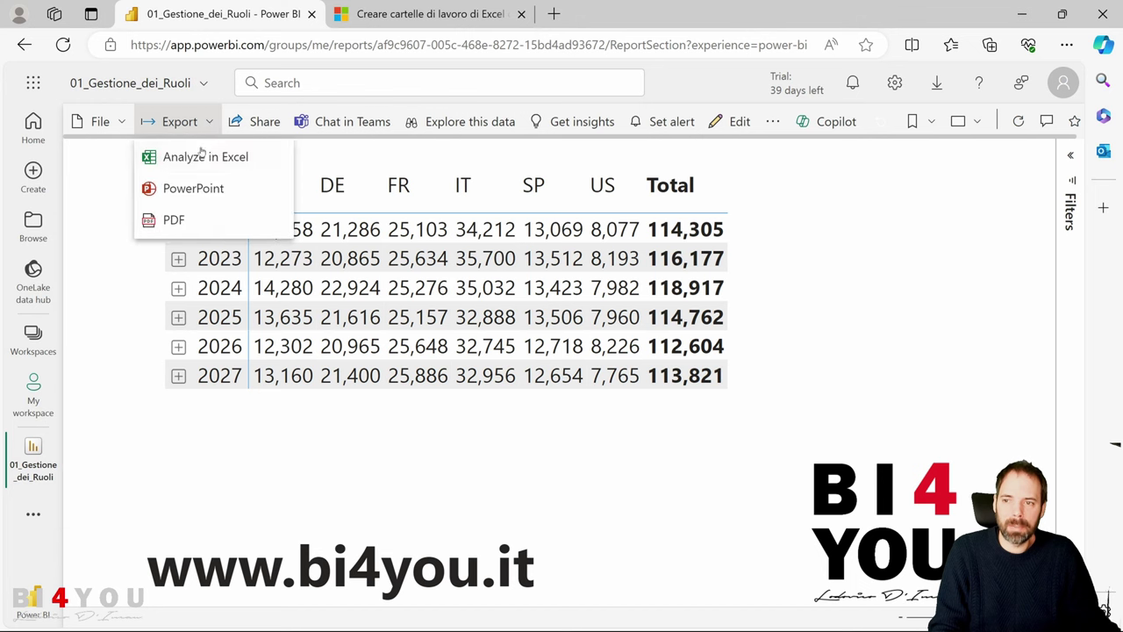
click(201, 155)
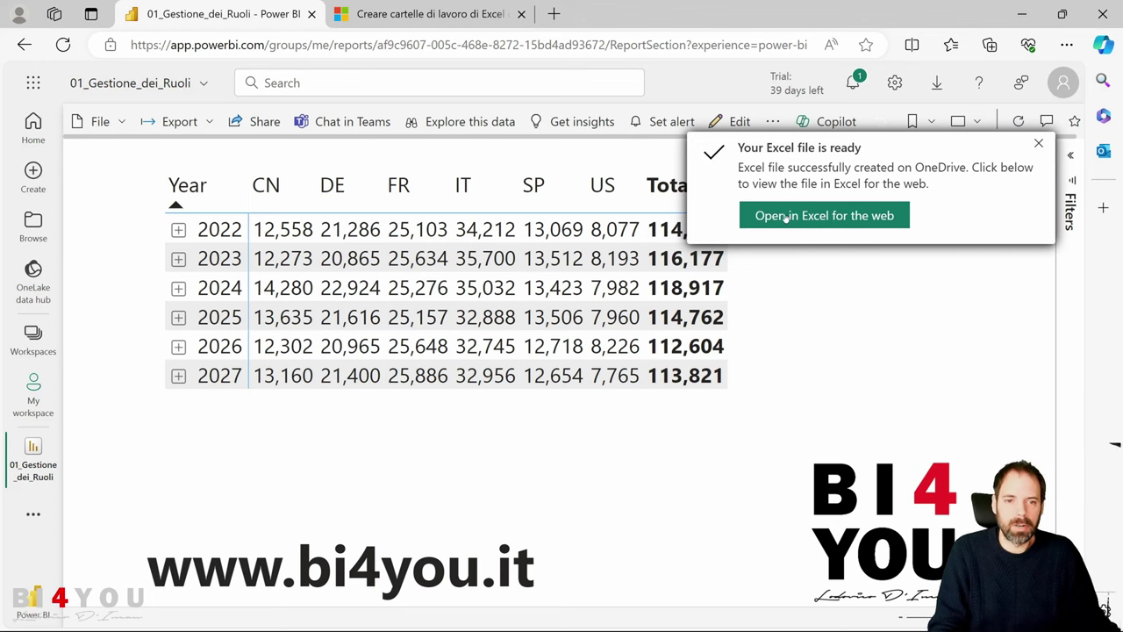
click(789, 220)
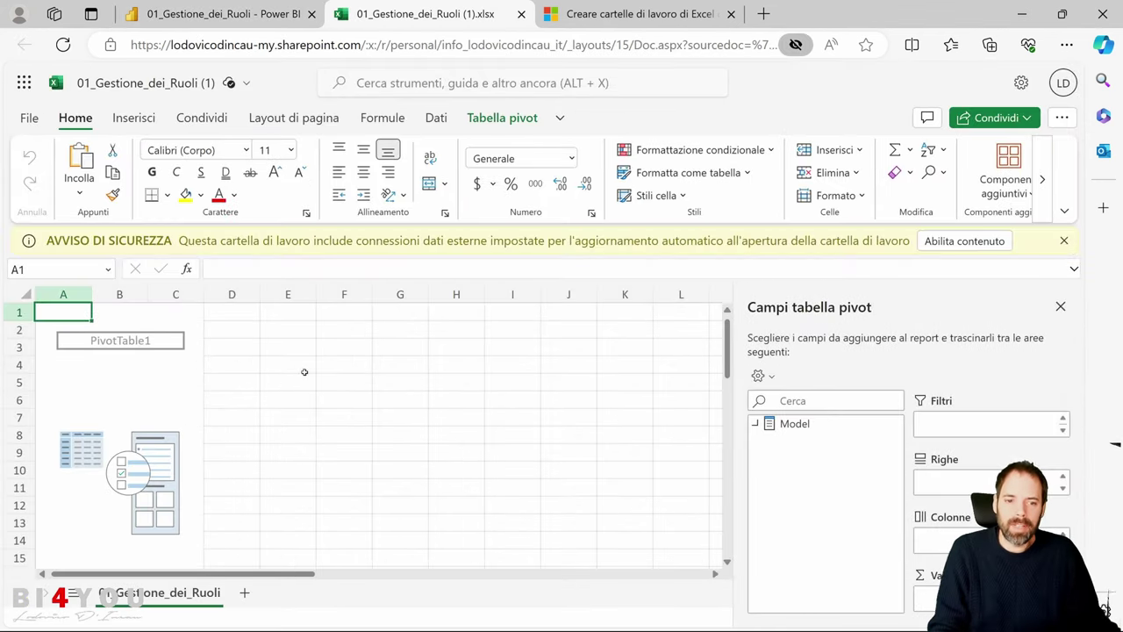
Enable content in the workbook, browse the PivotTable fields down to Fact_Table, then return to the report
click(965, 240)
click(137, 338)
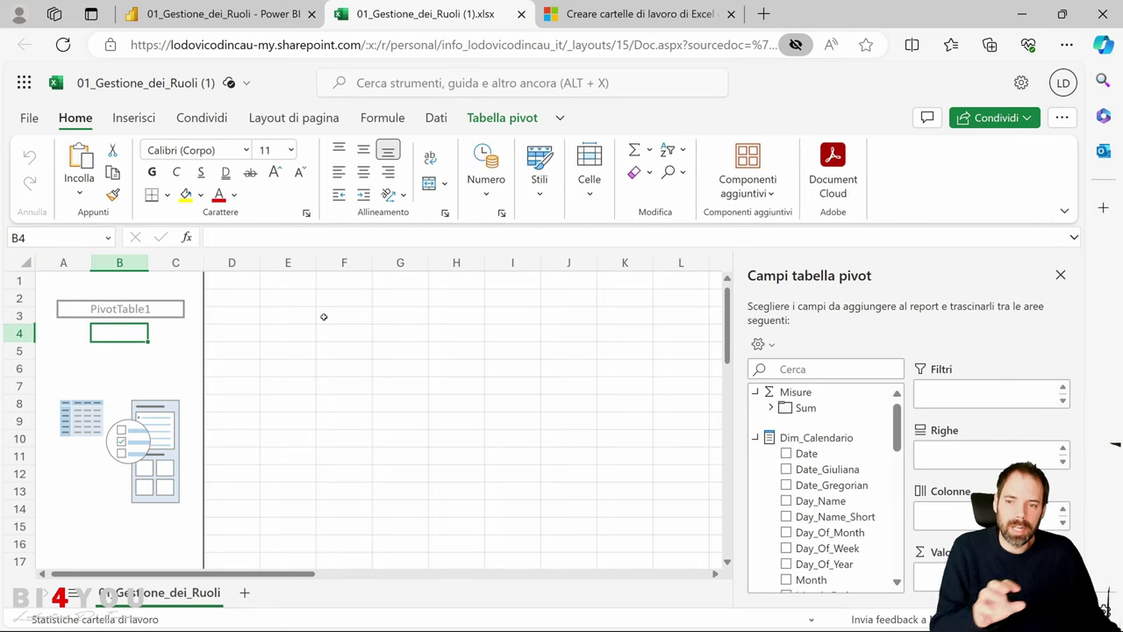
click(147, 297)
click(63, 299)
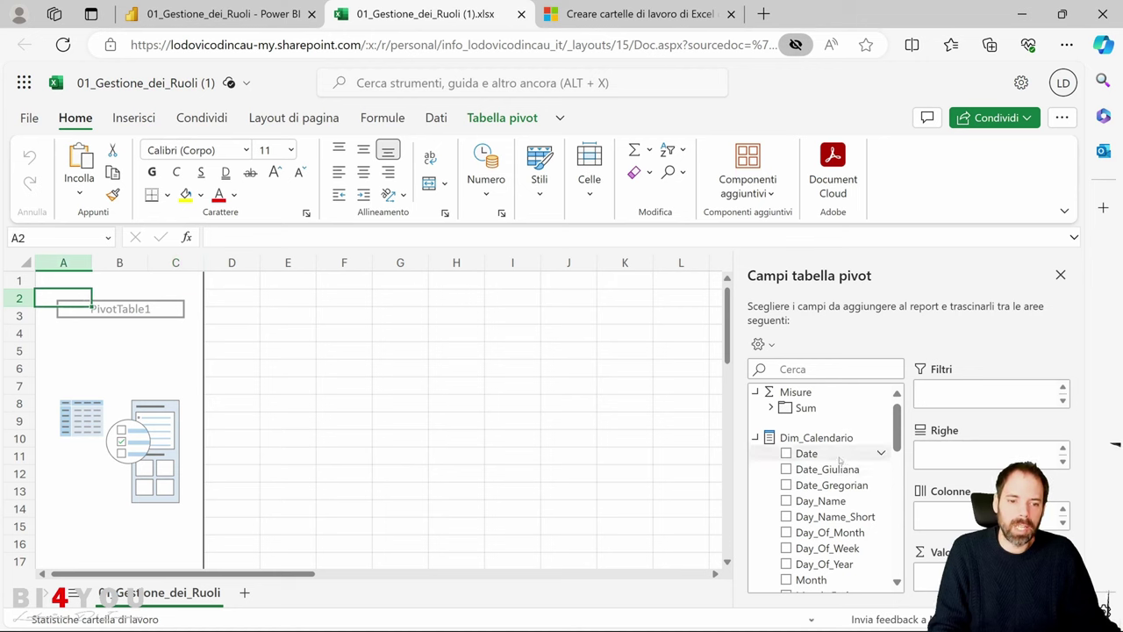
scroll(848, 463, down, 6)
scroll(844, 454, down, 3)
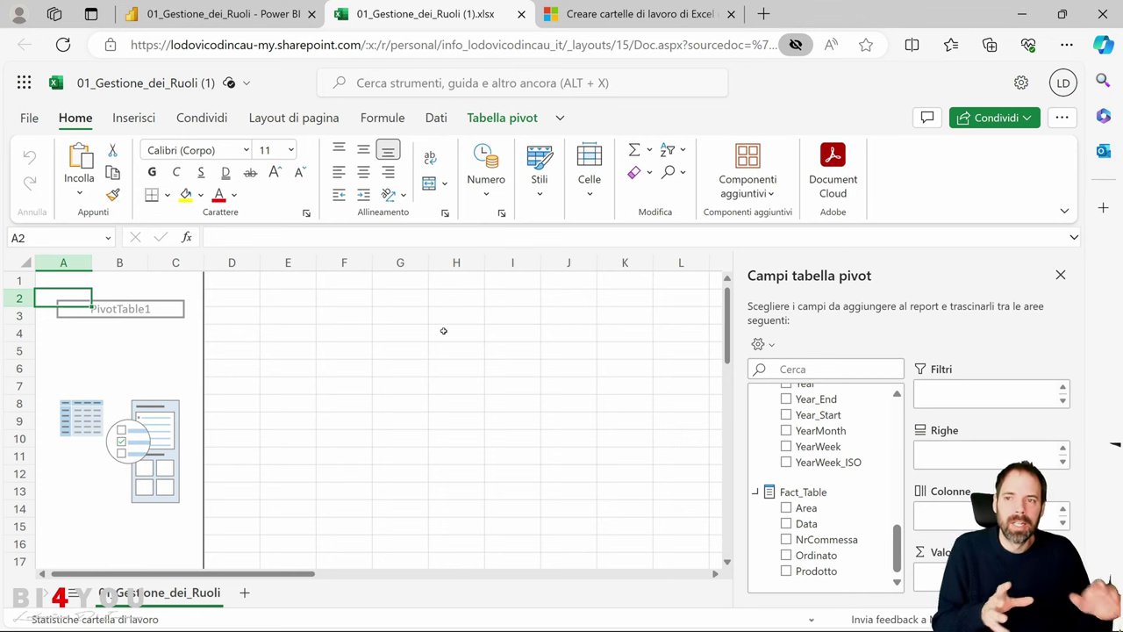
click(224, 14)
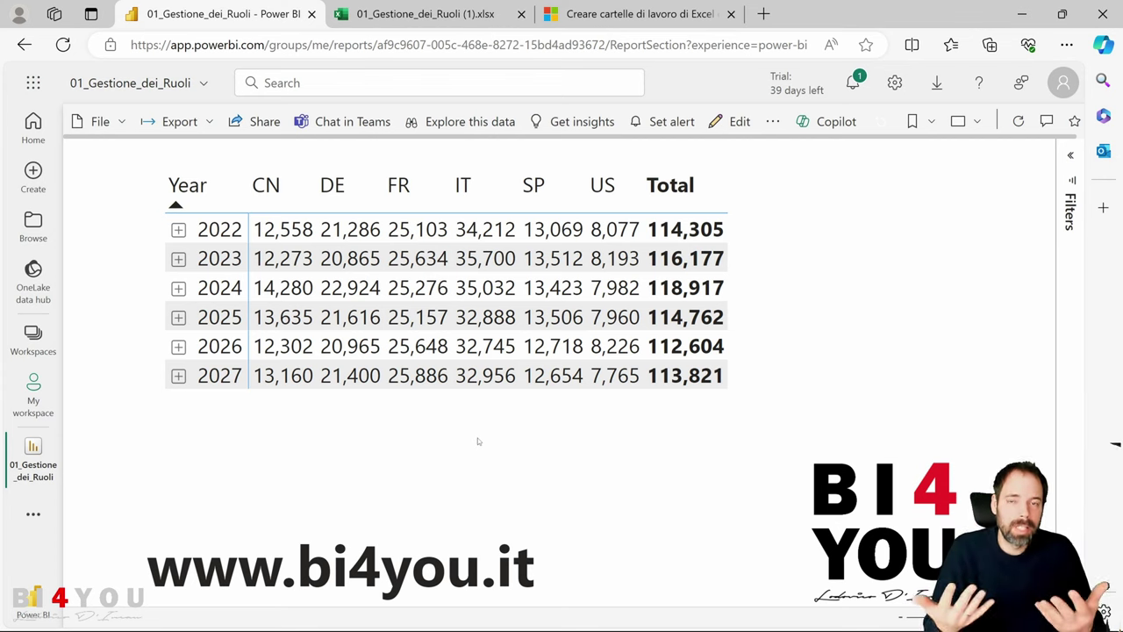
Export the 01_Gestione_dei_Ruoli report again through Export > Analyze in Excel
click(180, 121)
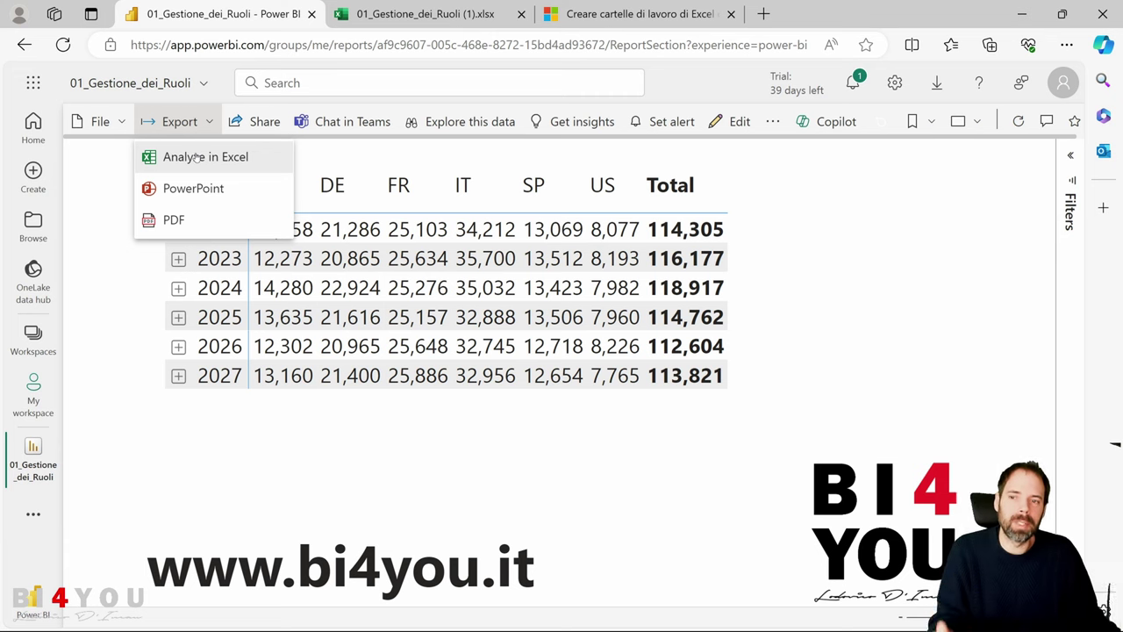
click(197, 156)
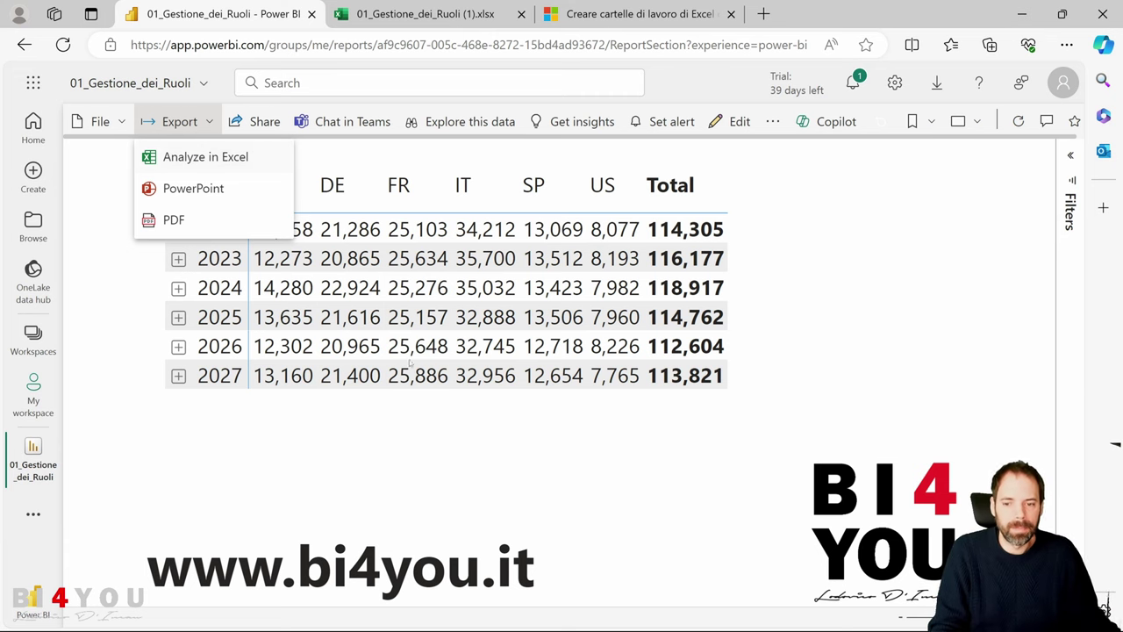